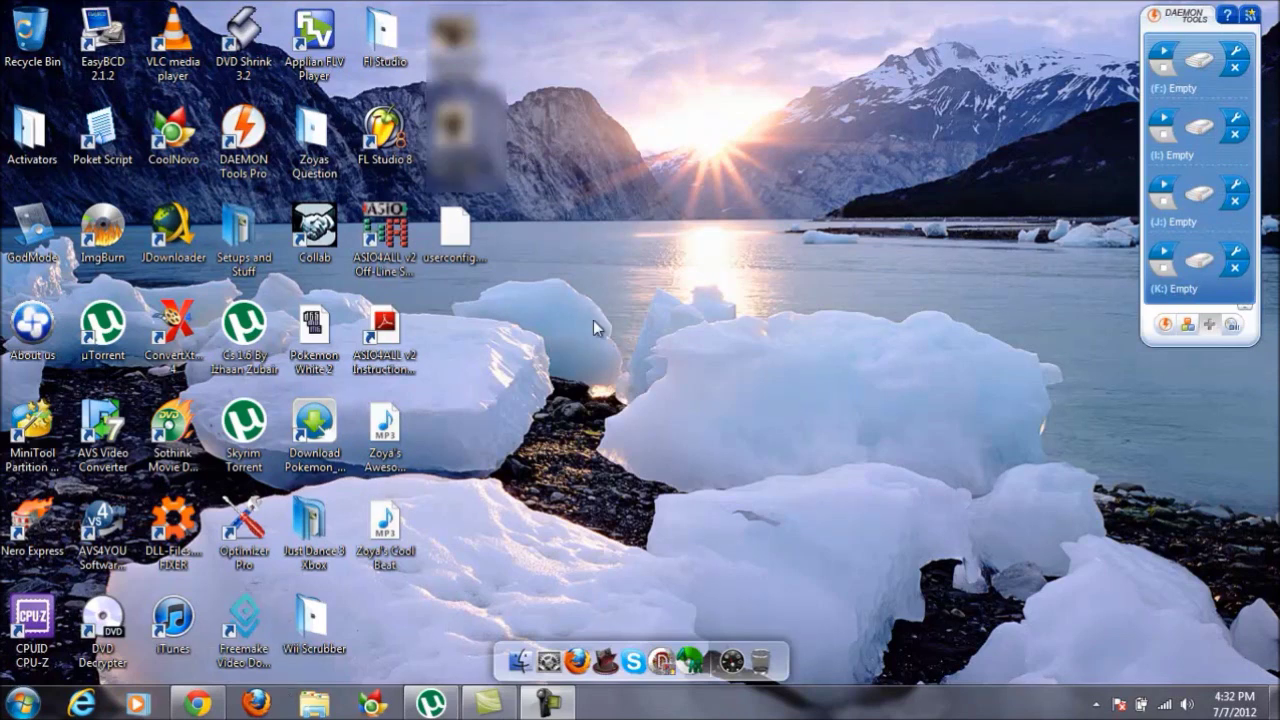
Step: Restore the minimized Chrome window from the taskbar, showing gamebanana.com
click(195, 703)
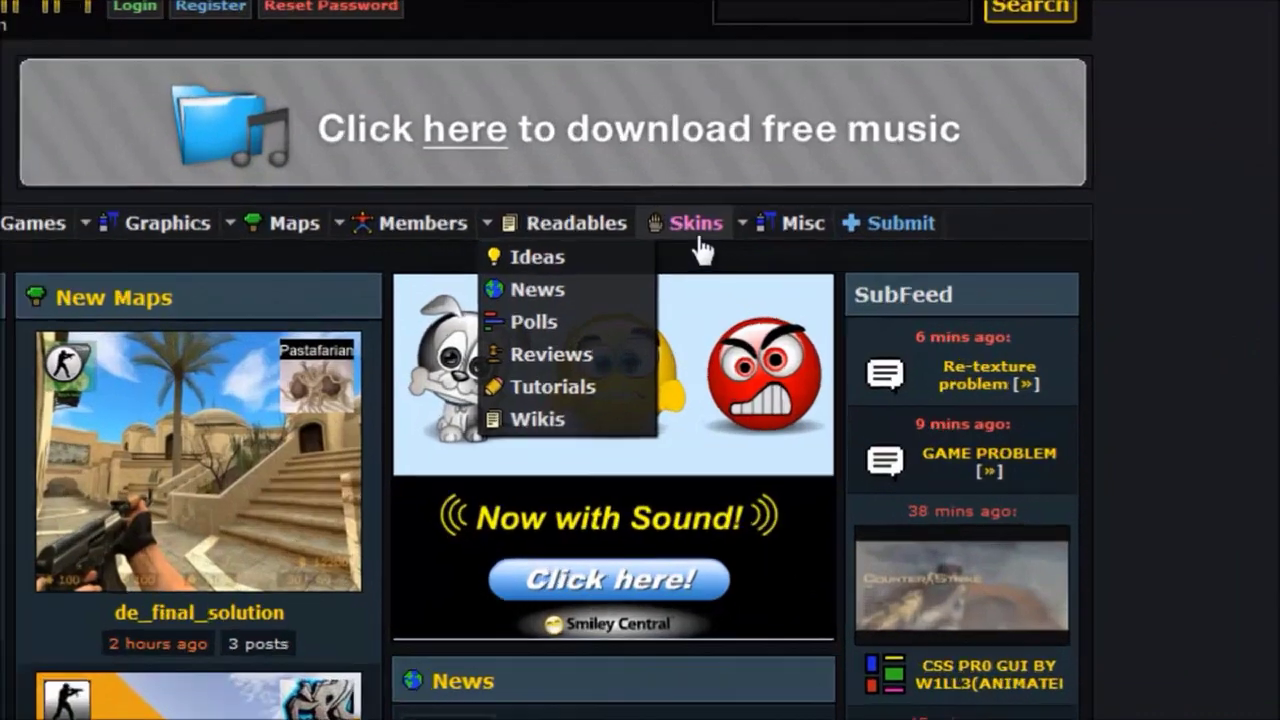
Step: Open GameBanana's Counter-Strike 1.6 page and scroll down to its New Scripts section
mouse_move(936, 276)
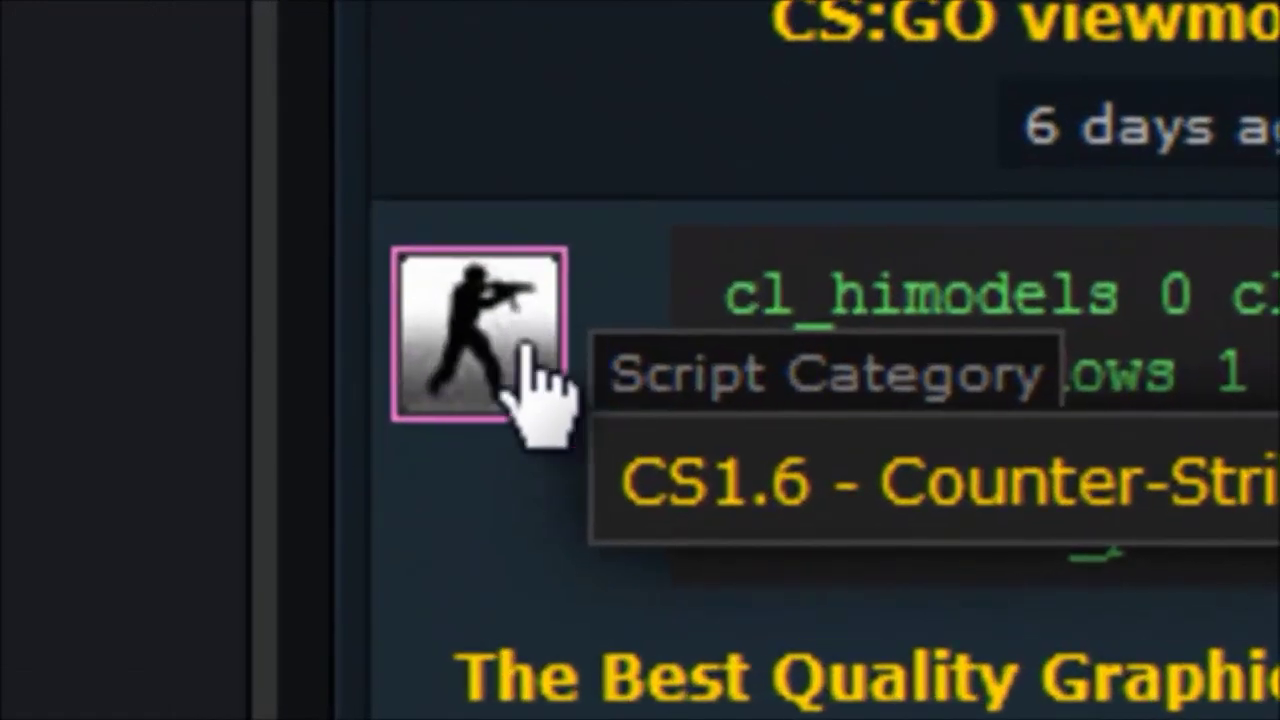
click(527, 345)
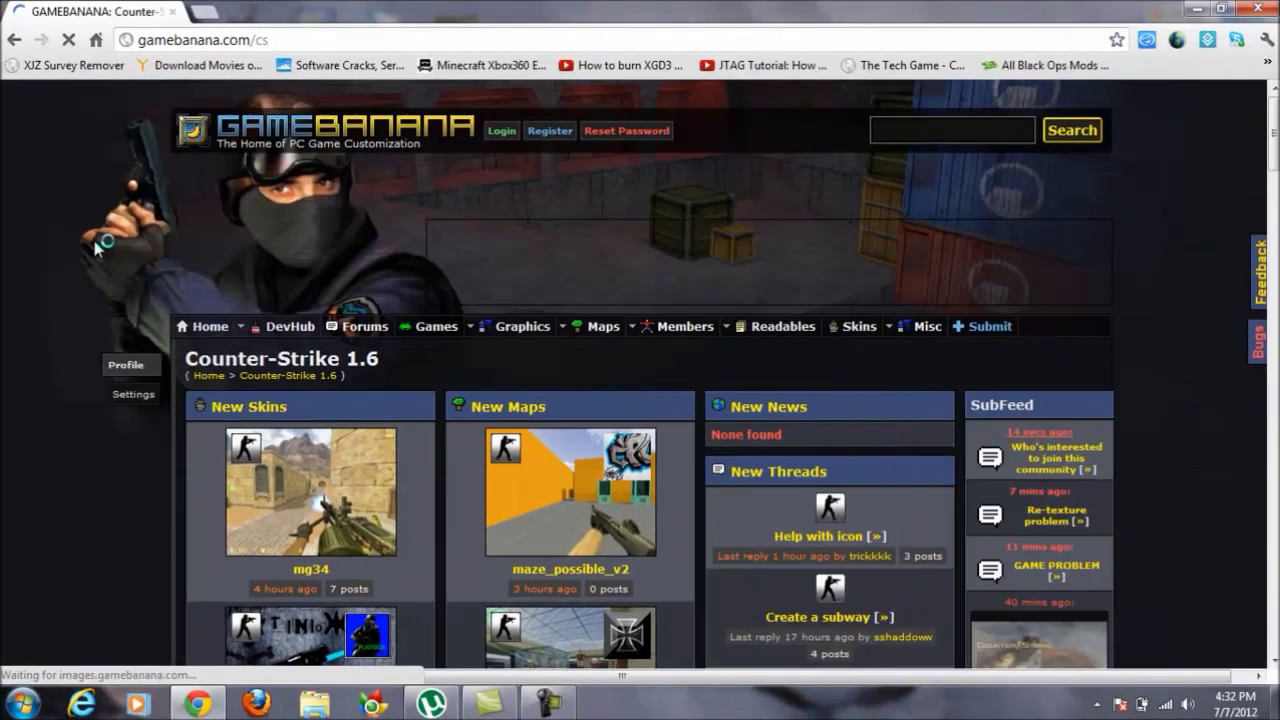
scroll(600, 450, down, 3)
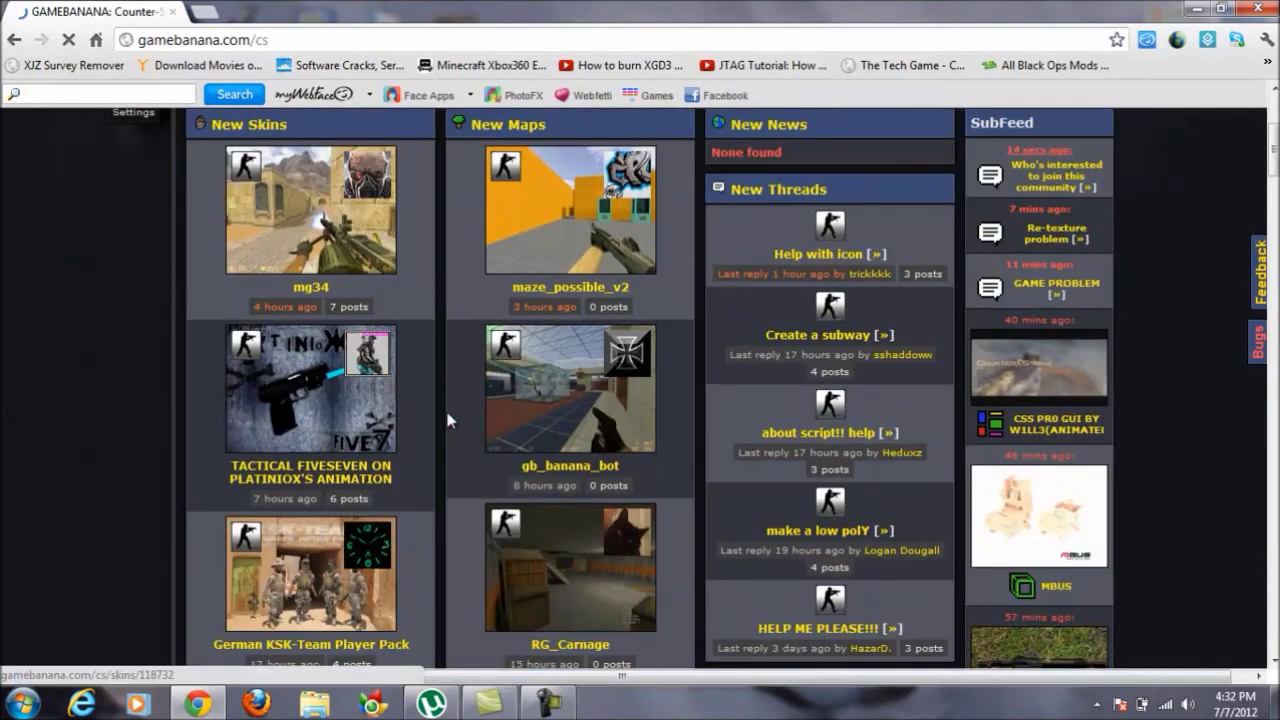
scroll(450, 410, down, 2)
scroll(455, 412, down, 2)
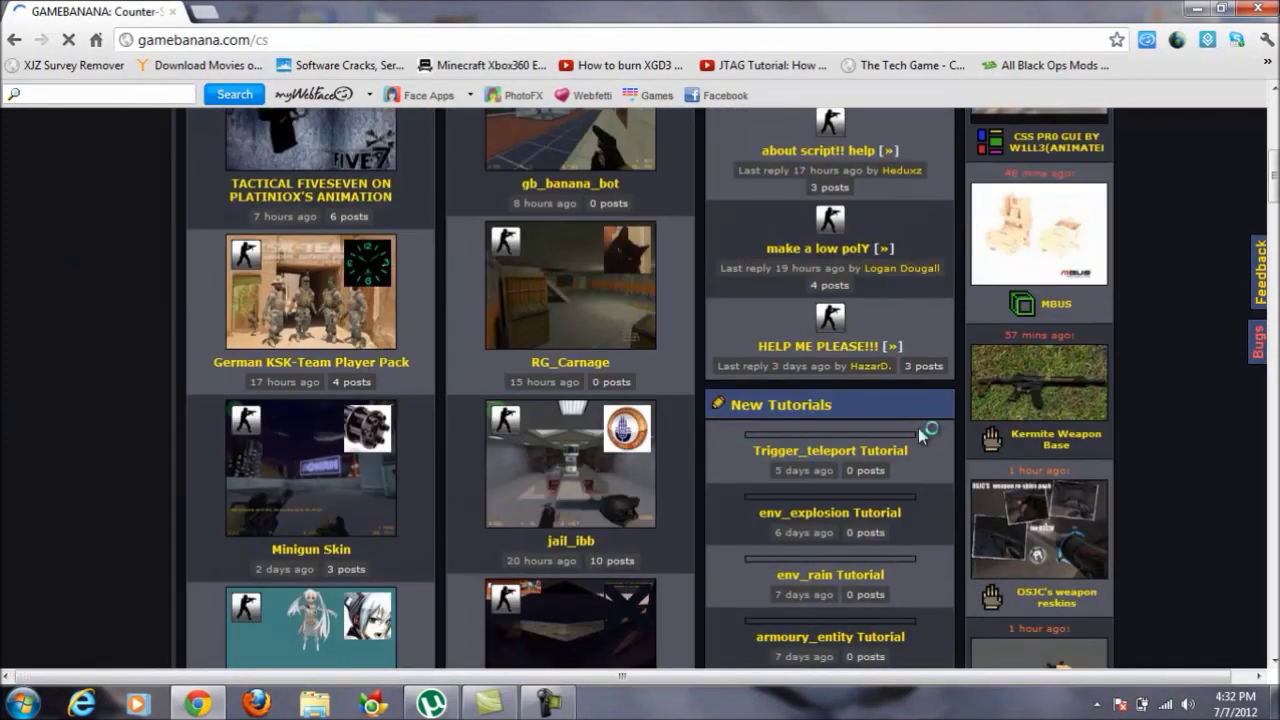
scroll(614, 290, down, 2)
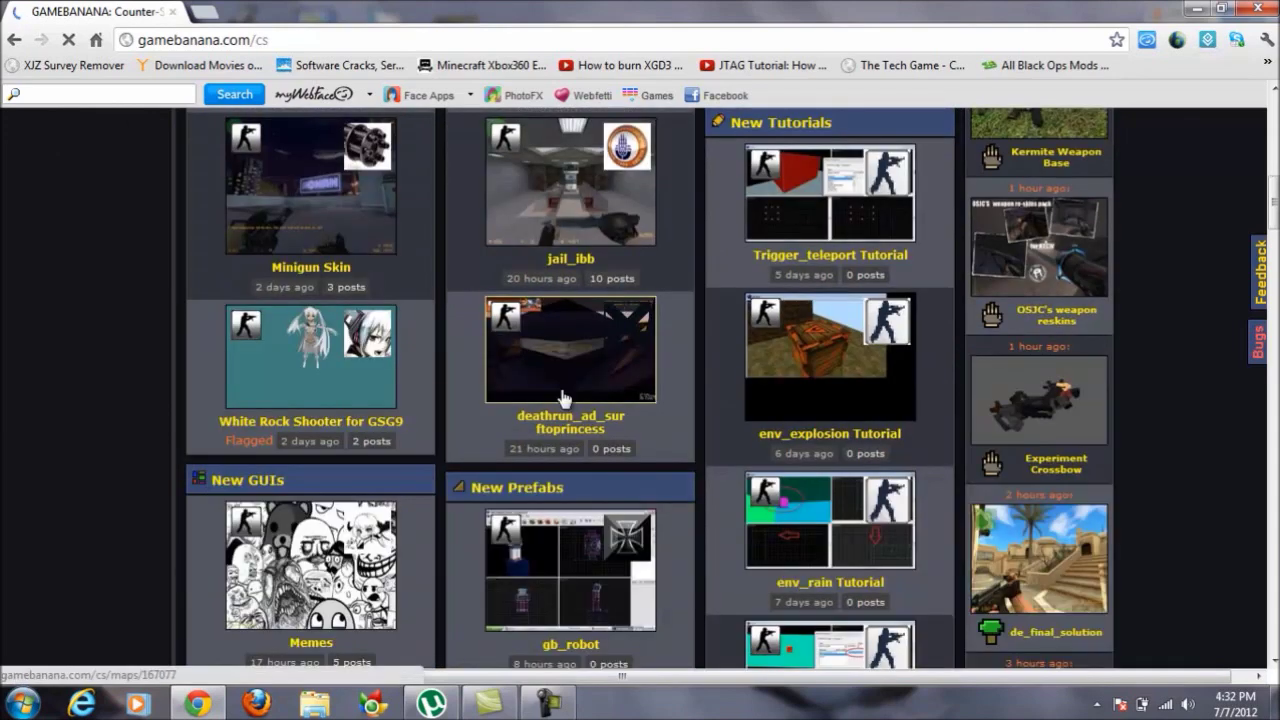
scroll(590, 403, down, 2)
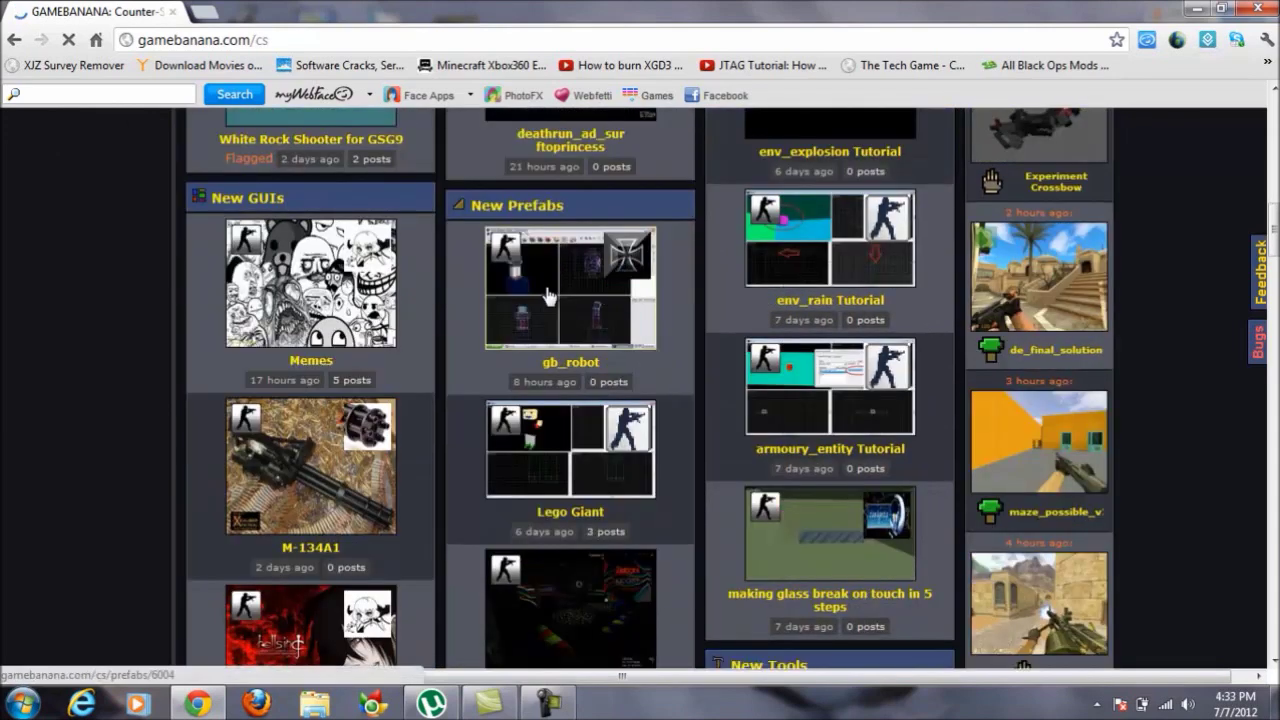
scroll(587, 387, down, 1)
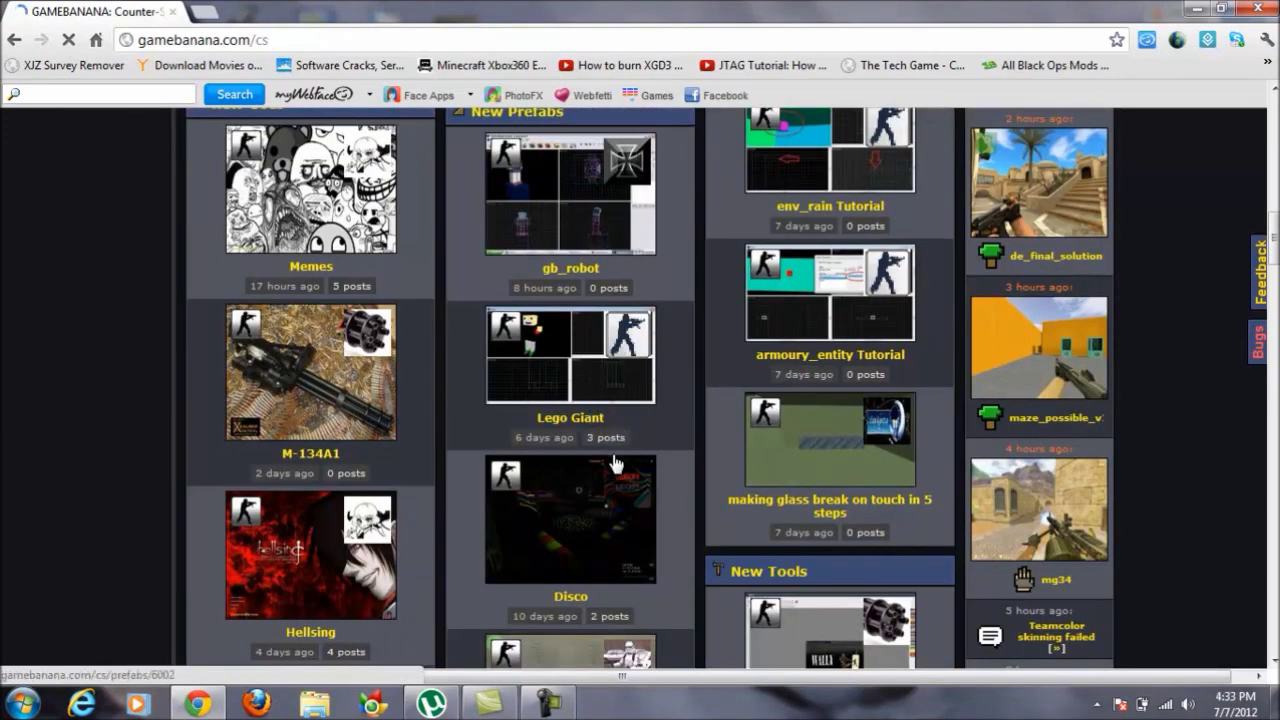
scroll(615, 463, down, 6)
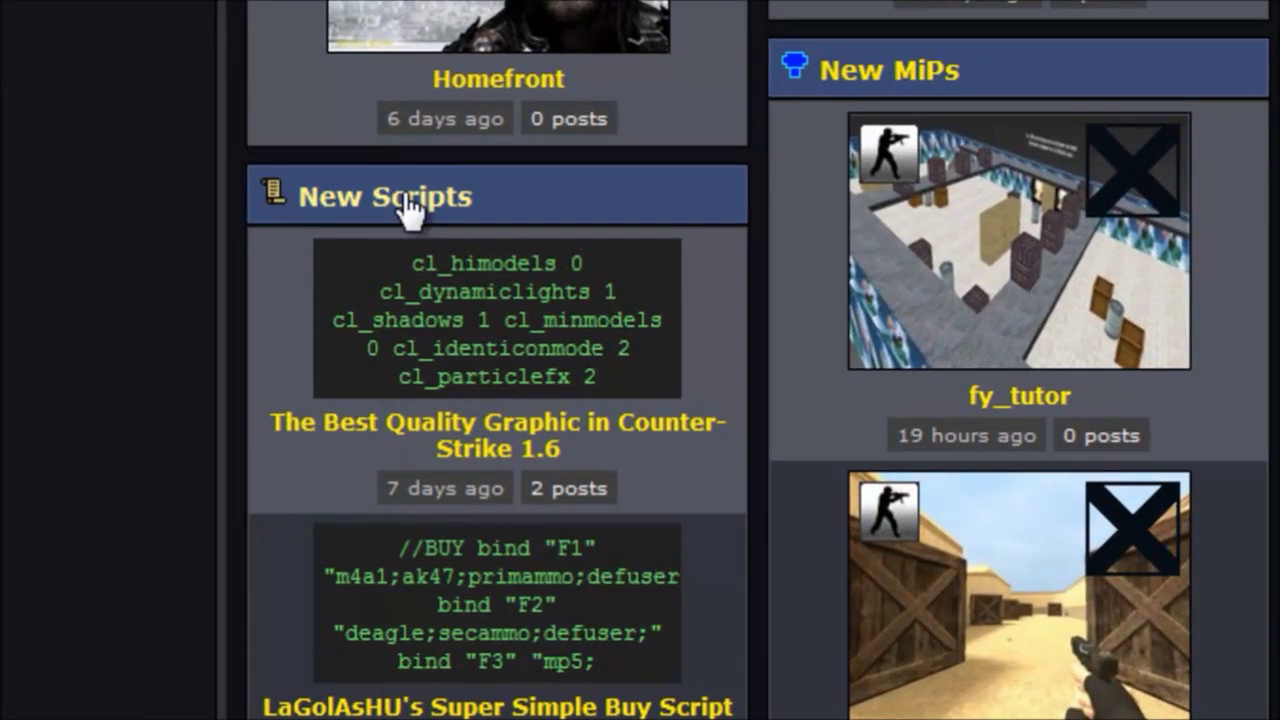
Step: Open the full CS 1.6 scripts list and scroll down to the Bunny Hop + Fast Scope entry
click(408, 198)
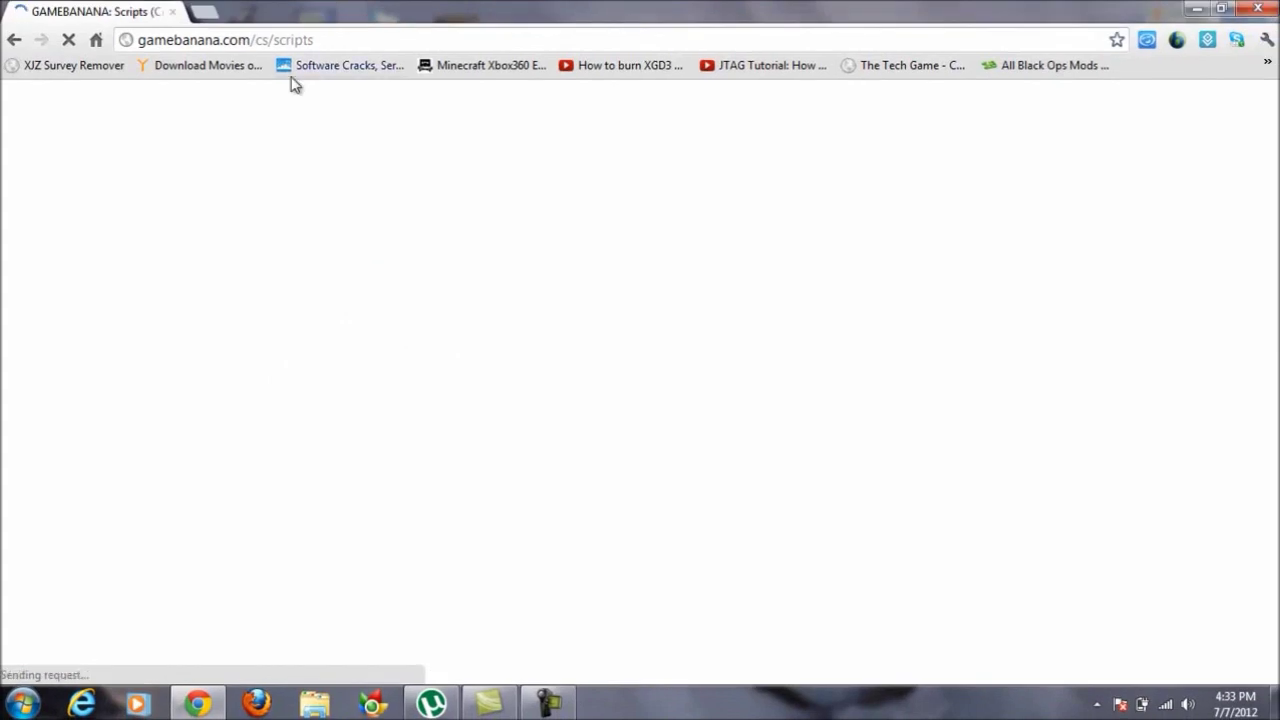
scroll(405, 428, down, 2)
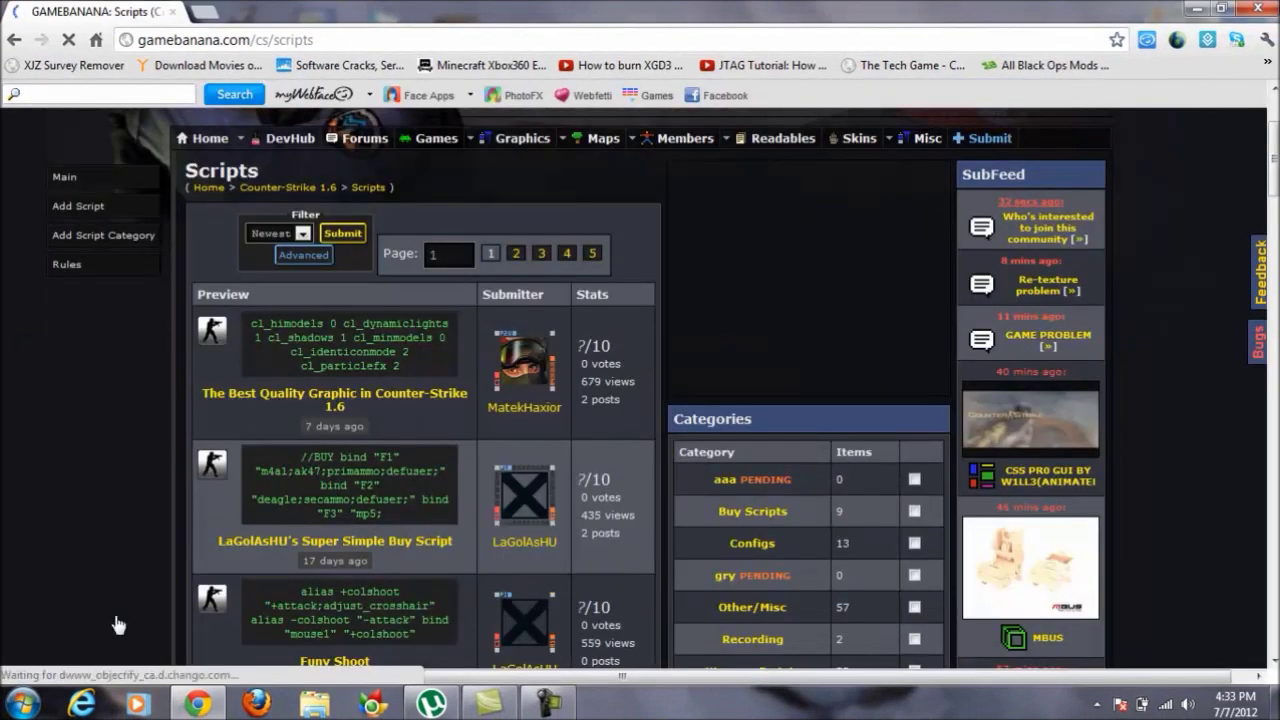
scroll(407, 652, down, 1)
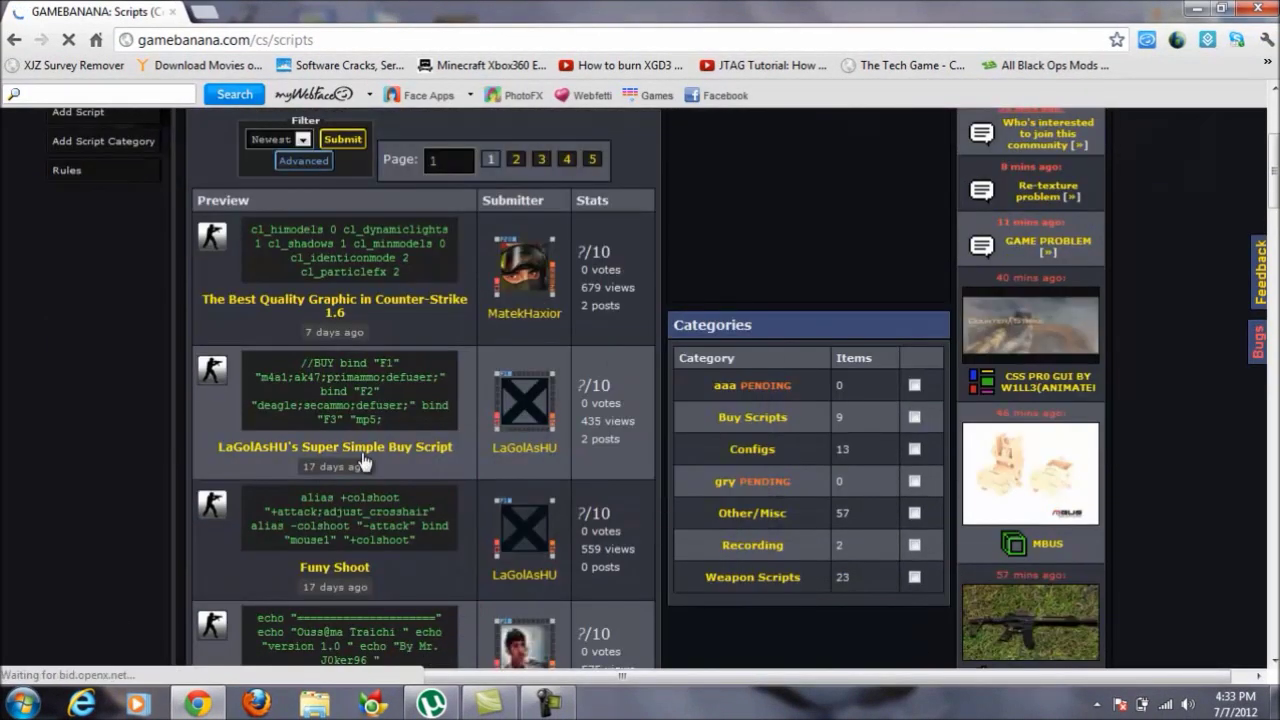
scroll(363, 462, down, 1)
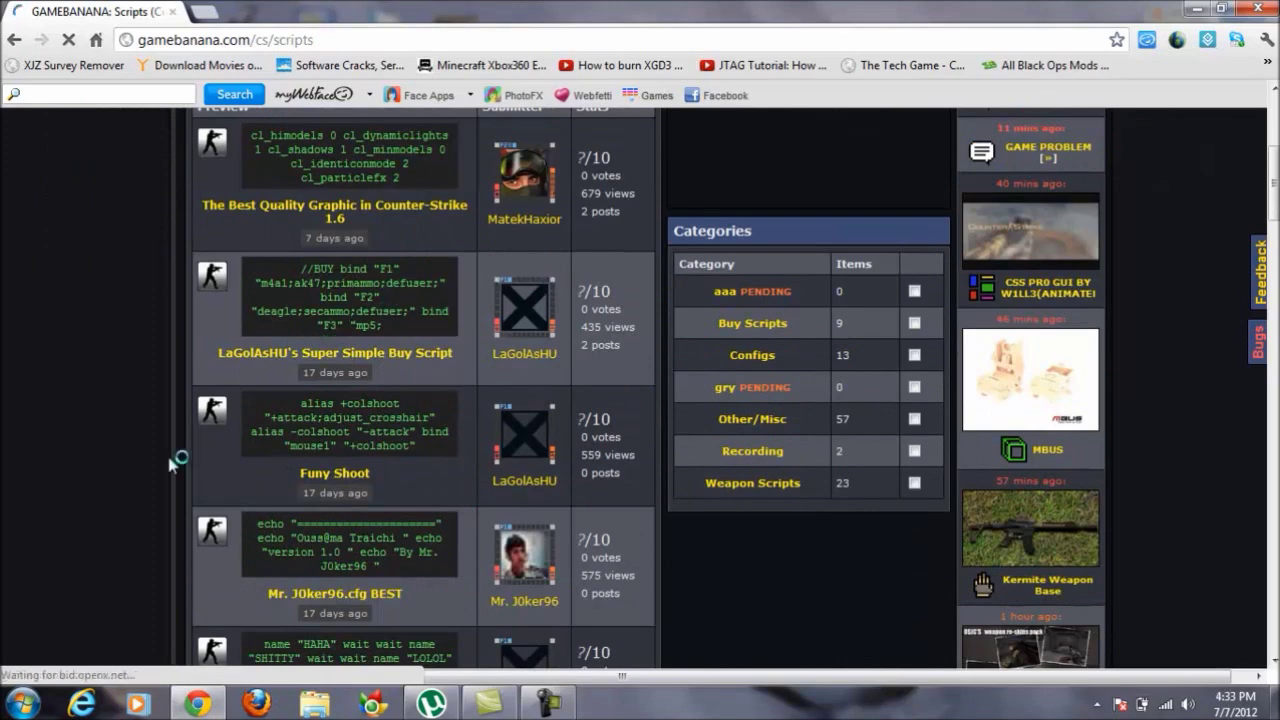
scroll(563, 430, down, 2)
scroll(313, 402, down, 1)
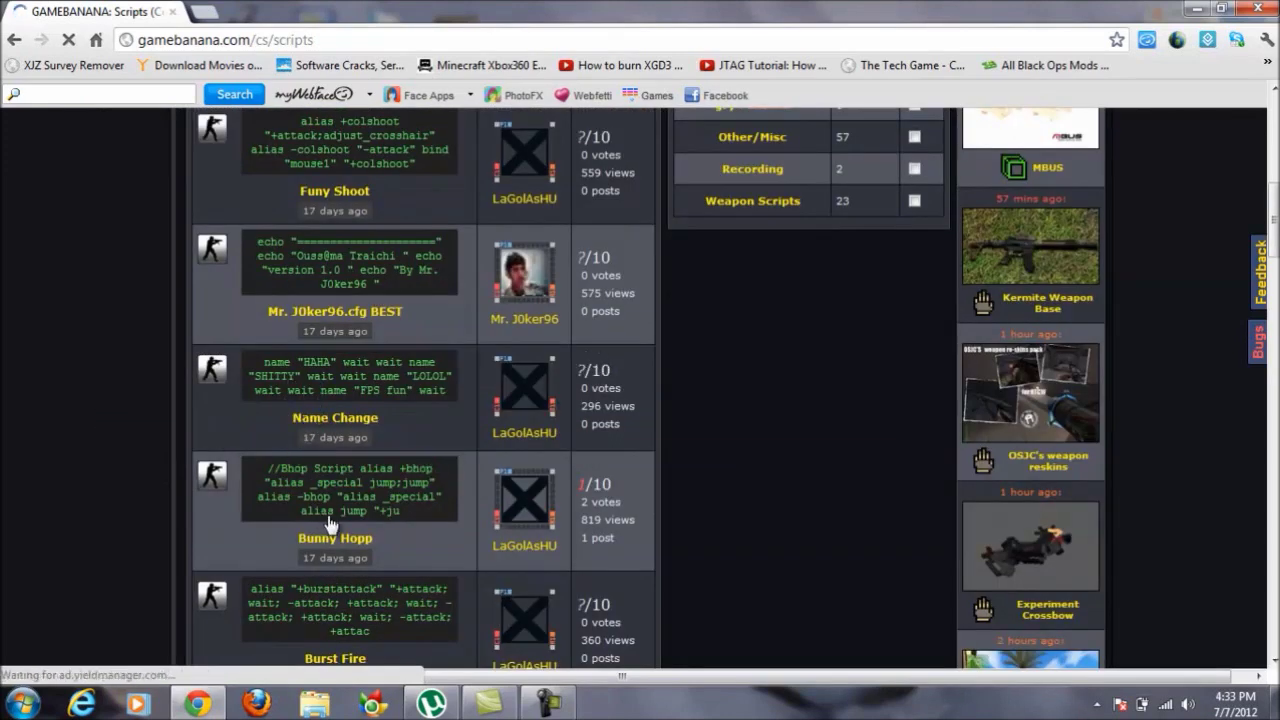
scroll(394, 526, down, 4)
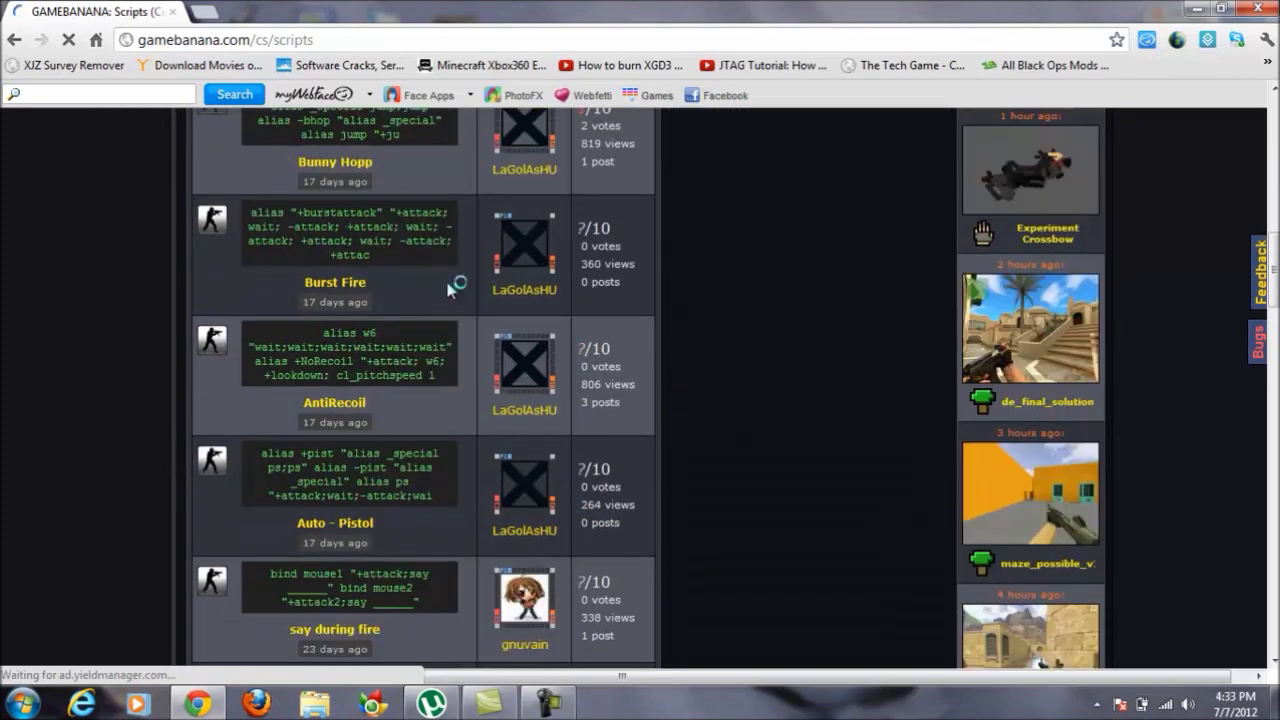
scroll(366, 282, down, 1)
scroll(497, 418, down, 3)
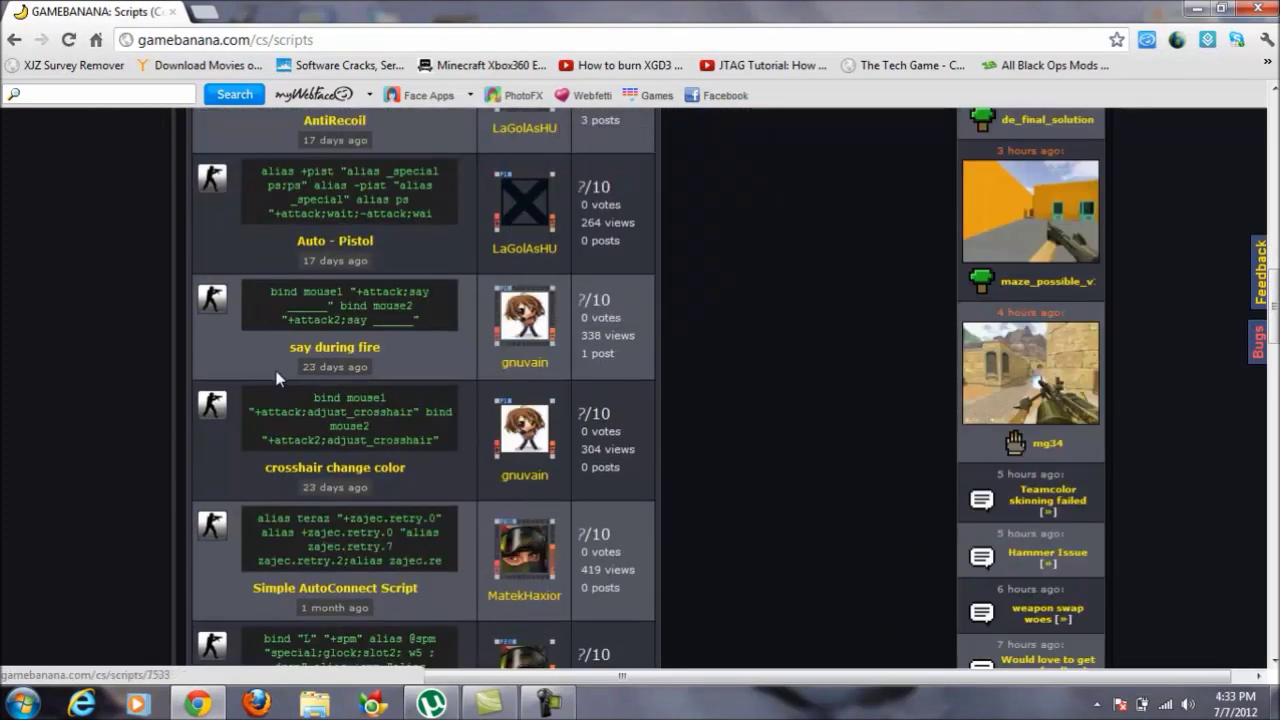
scroll(407, 346, down, 3)
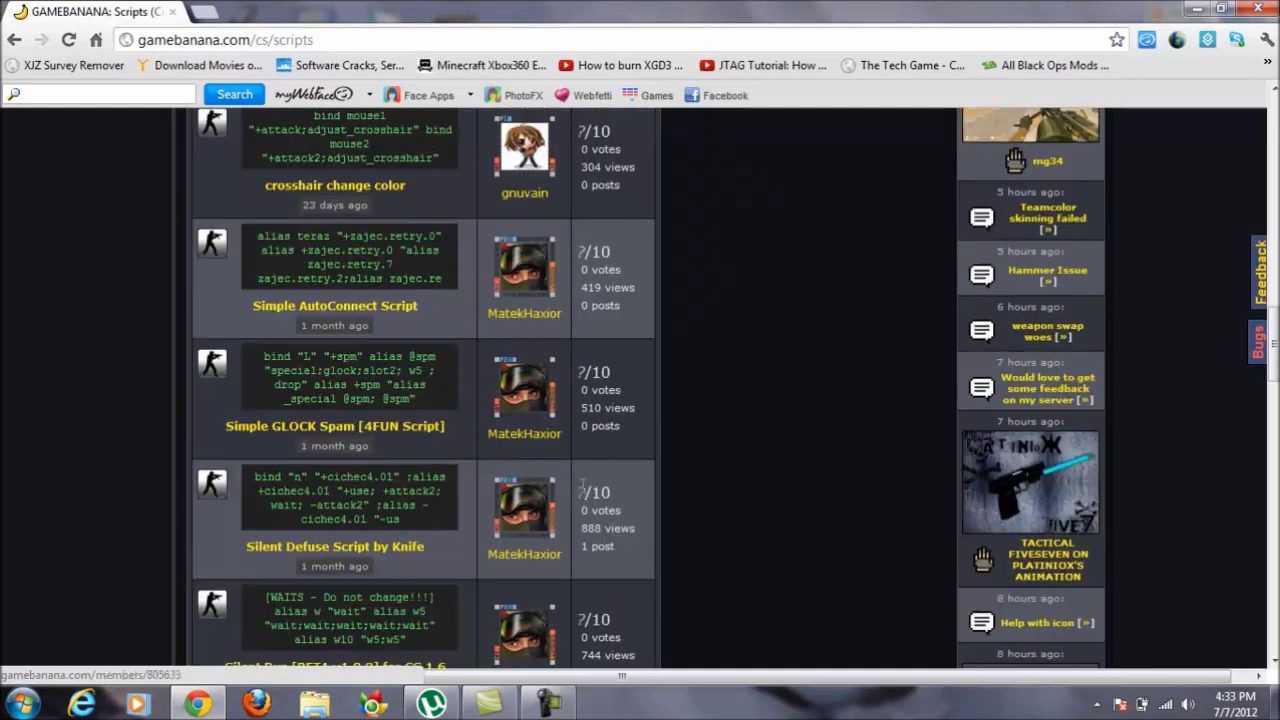
scroll(343, 466, down, 1)
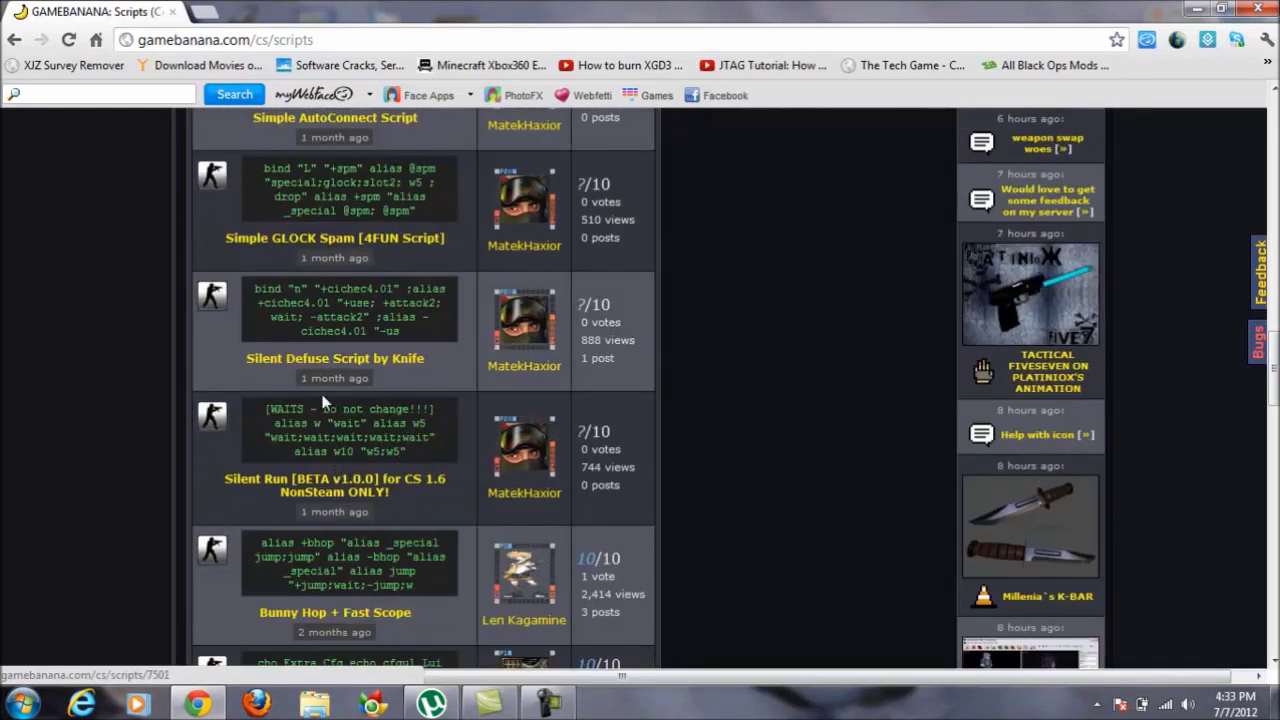
mouse_move(607, 313)
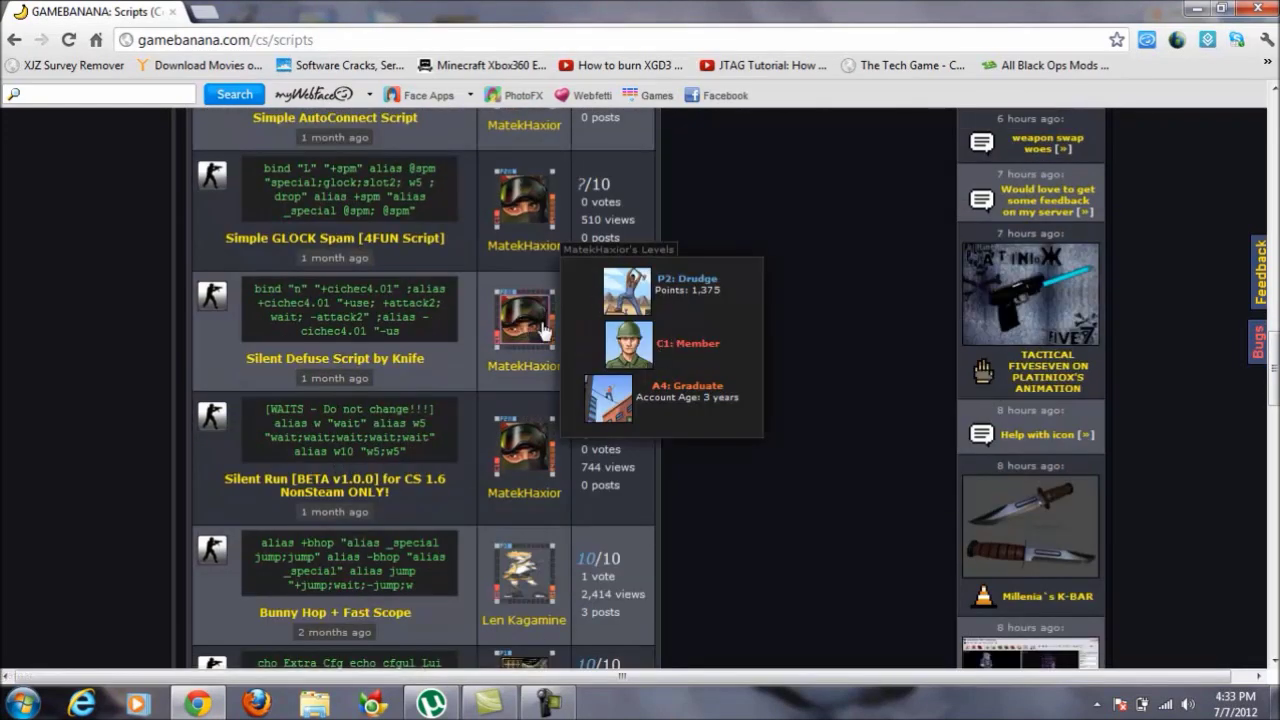
scroll(701, 376, down, 2)
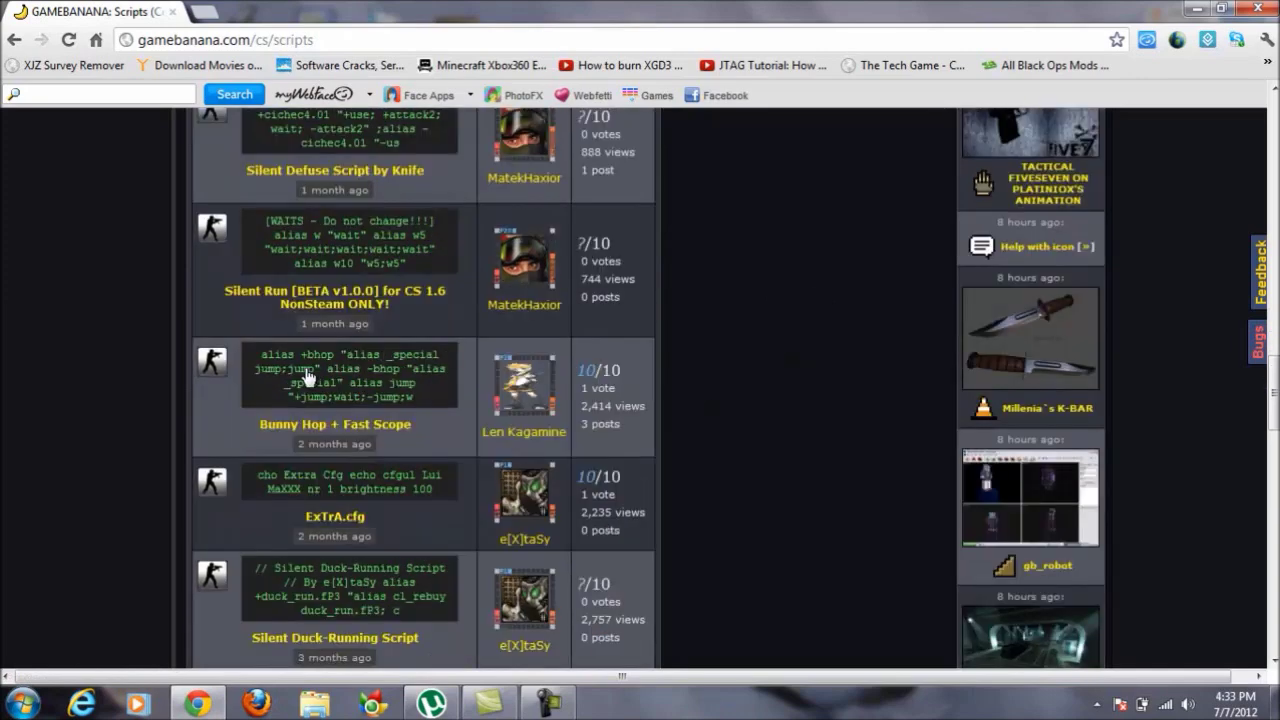
Step: Open the Bunny Hop + Fast Scope script in a new tab and switch to it
right_click(387, 380)
click(420, 381)
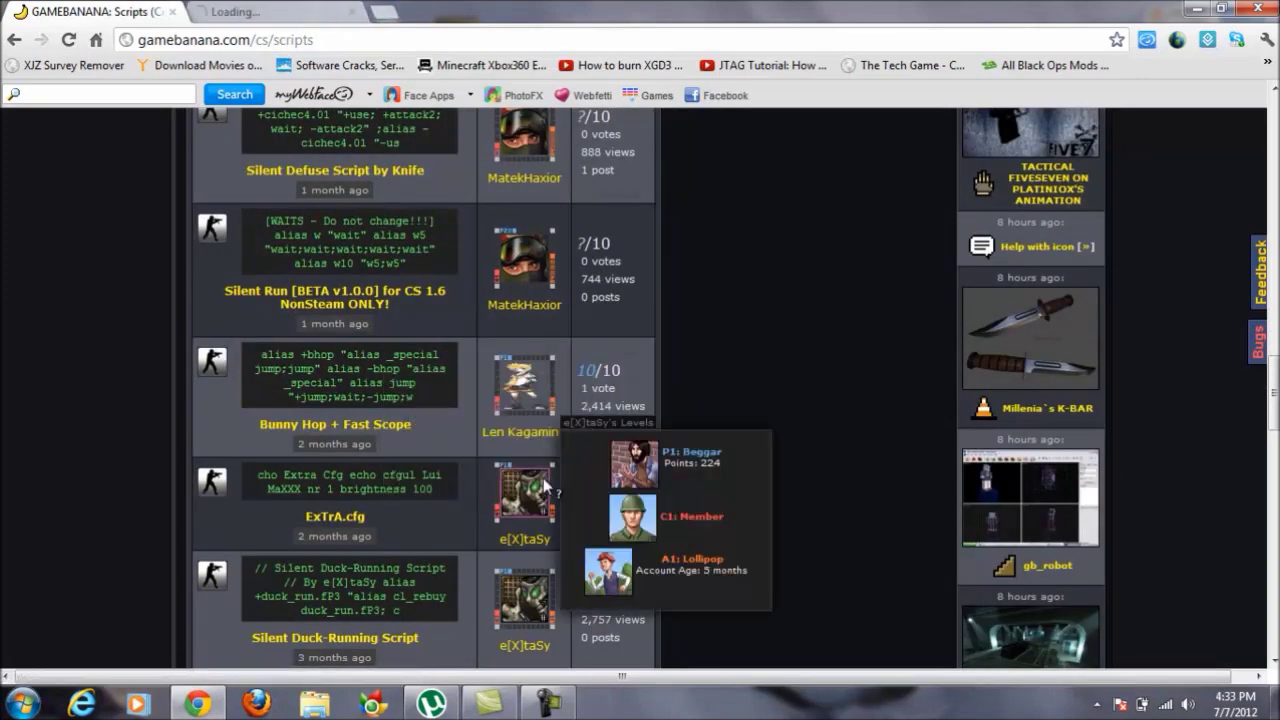
scroll(524, 484, down, 2)
scroll(808, 512, up, 1)
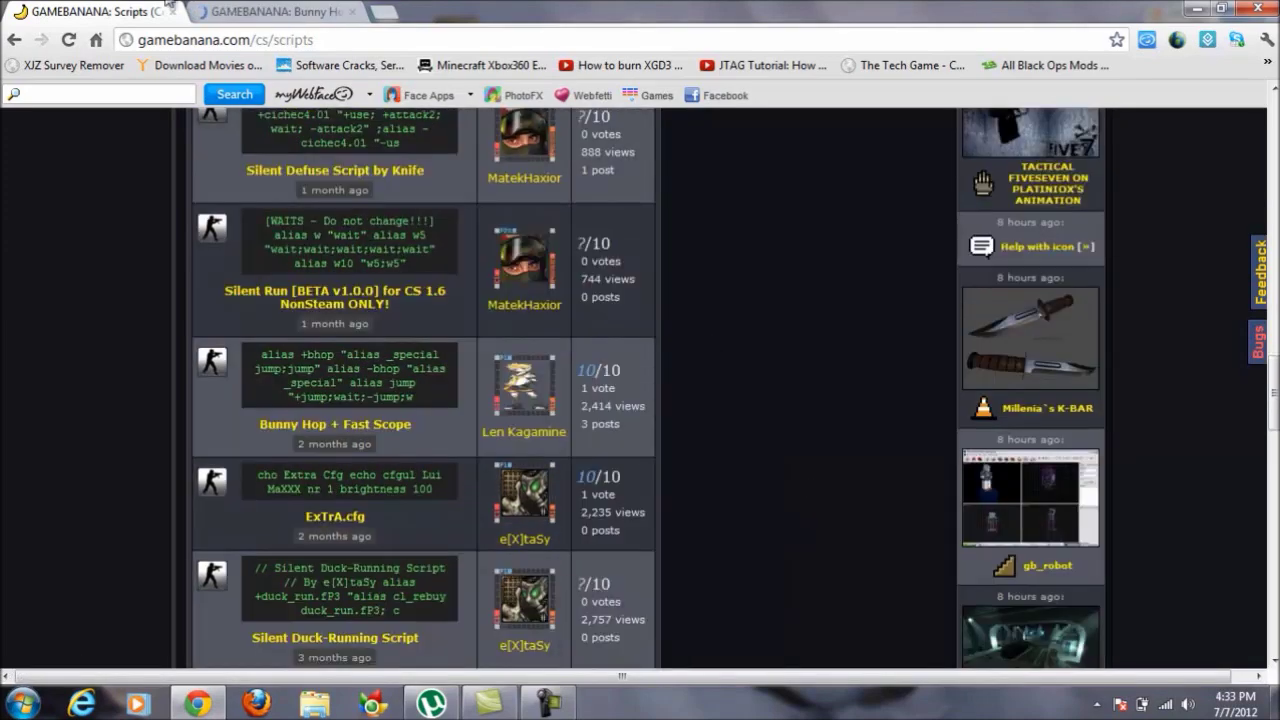
click(275, 11)
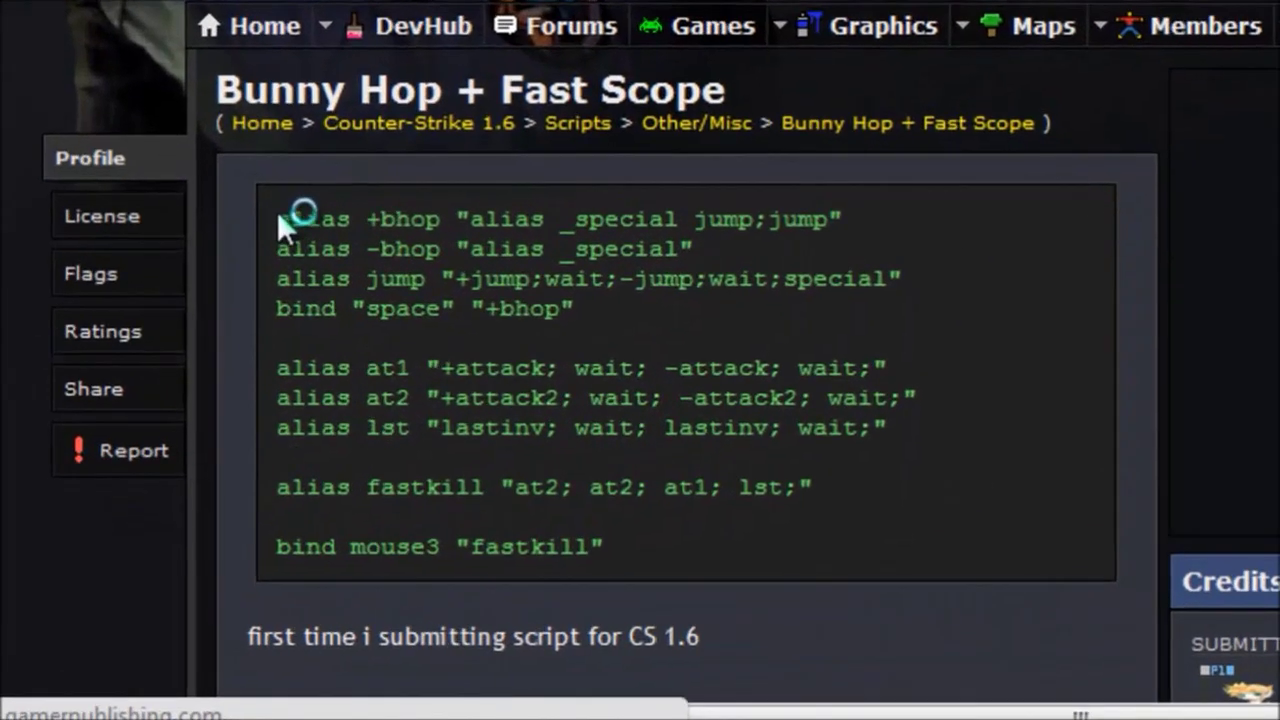
Step: Select all the Bunny Hop + Fast Scope bind and alias code and copy it
drag(215, 424, 469, 601)
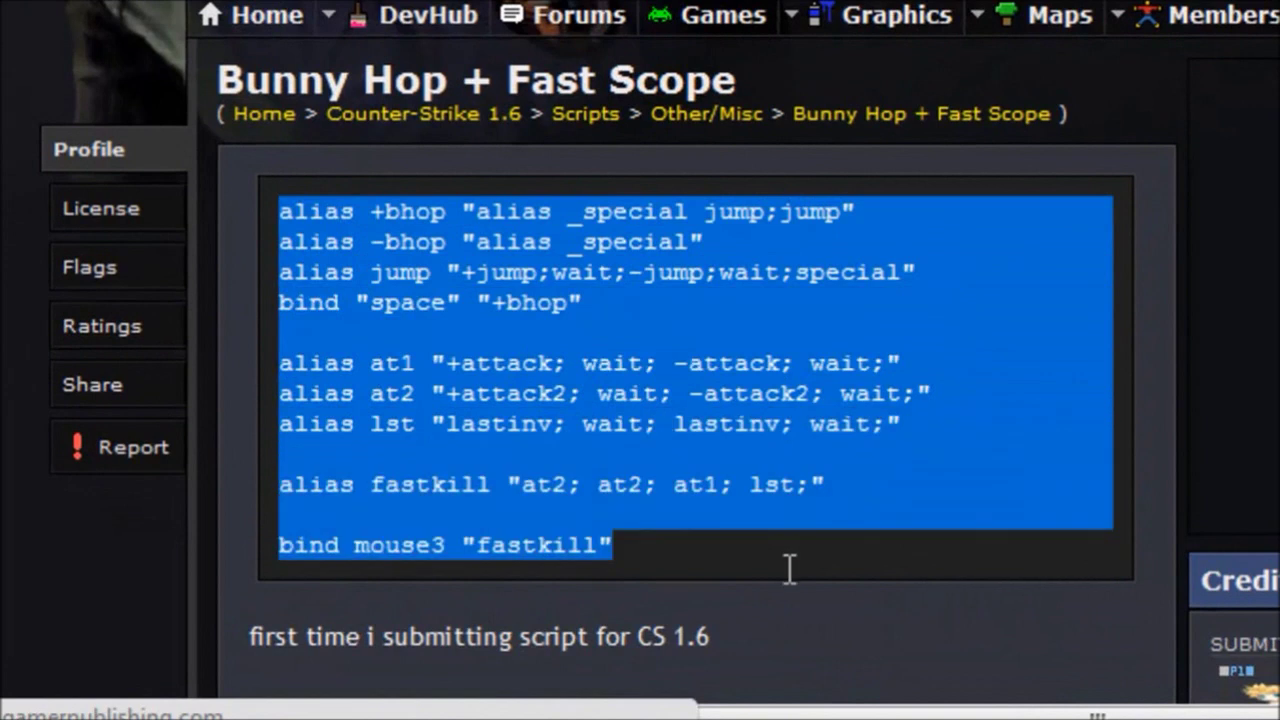
mouse_move(290, 200)
mouse_down()
mouse_move(371, 114)
mouse_move(352, 242)
mouse_move(314, 200)
mouse_move(434, 306)
mouse_move(657, 587)
mouse_up()
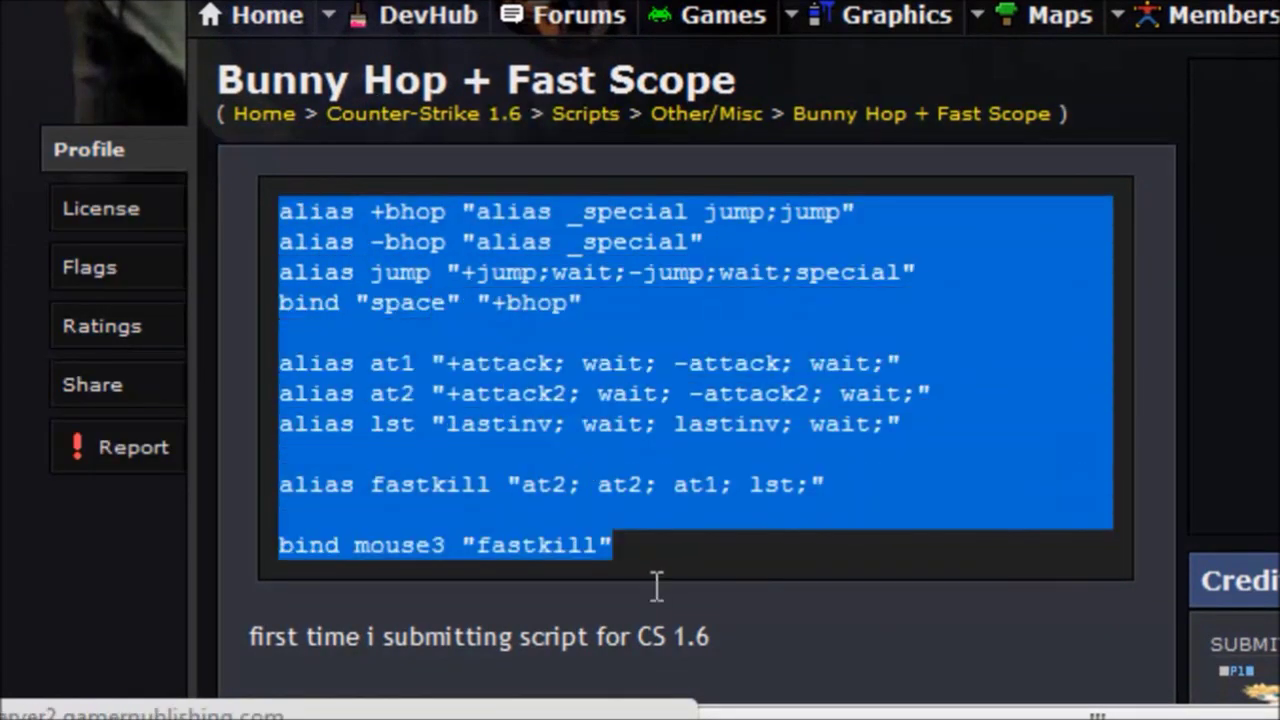
right_click(564, 274)
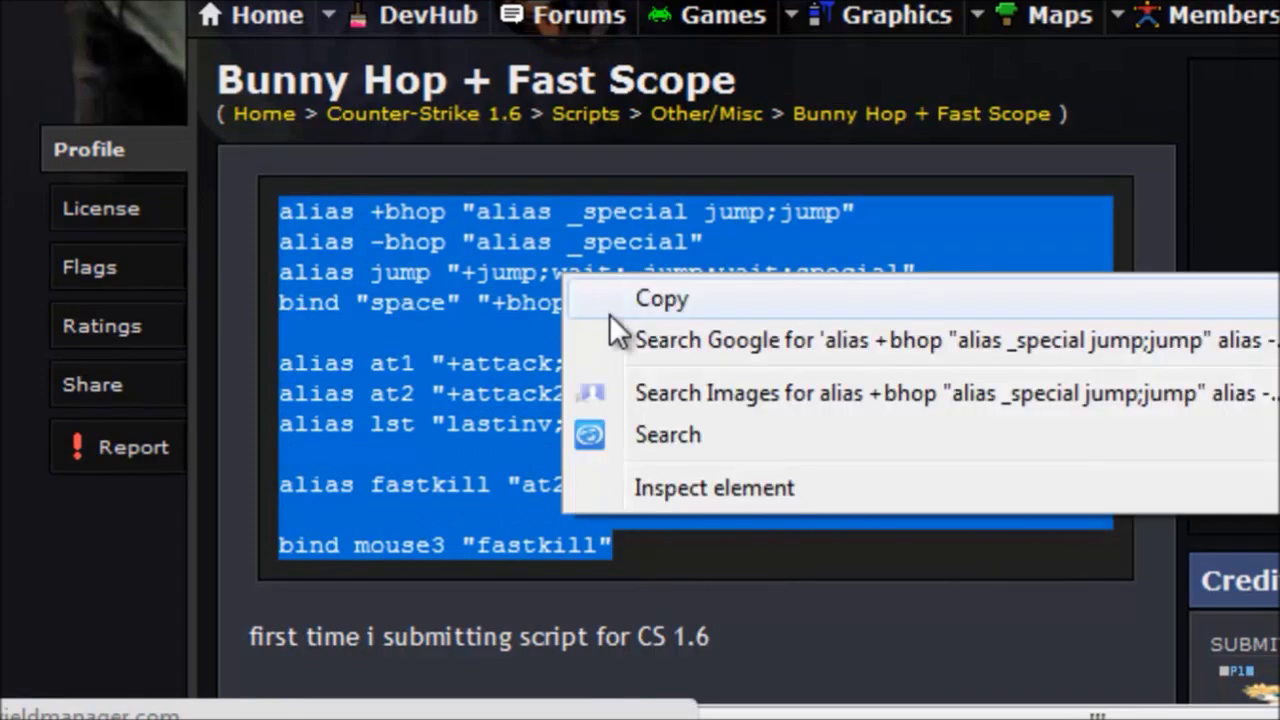
click(611, 308)
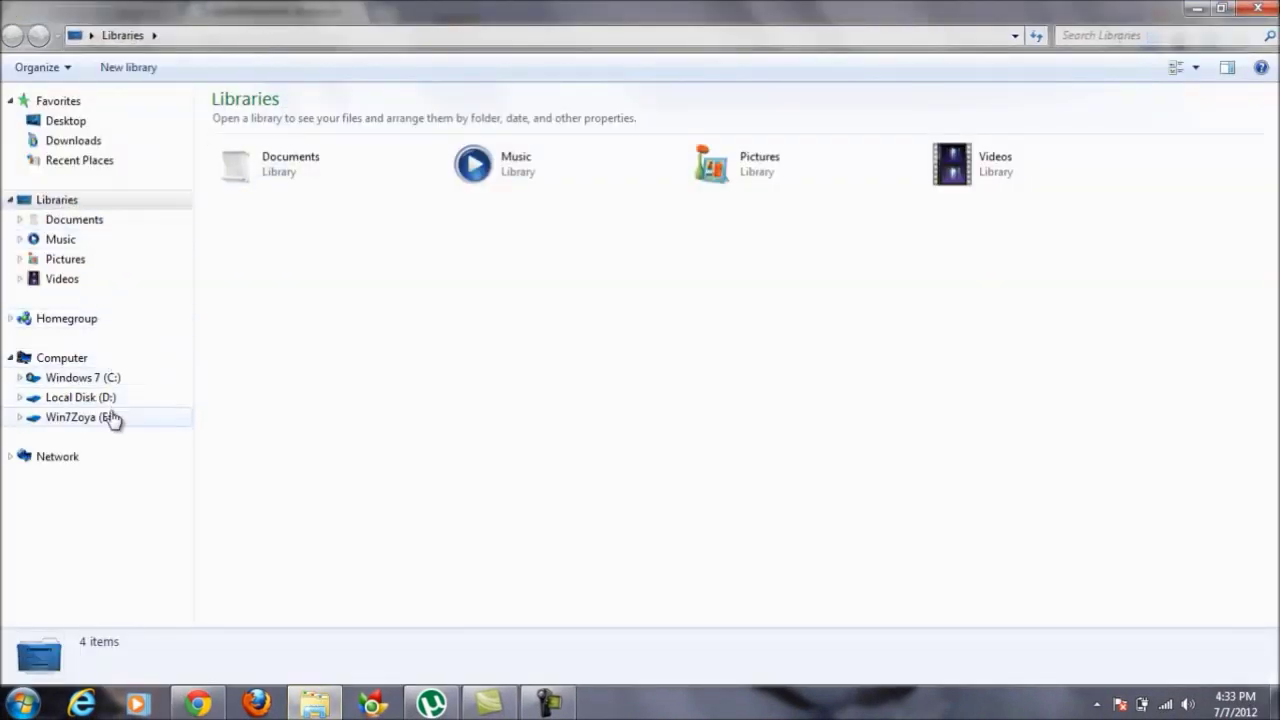
Step: Browse to Local Disk (D:) > Counter-Strike 1.6 > cstrike and locate config.cfg
click(90, 397)
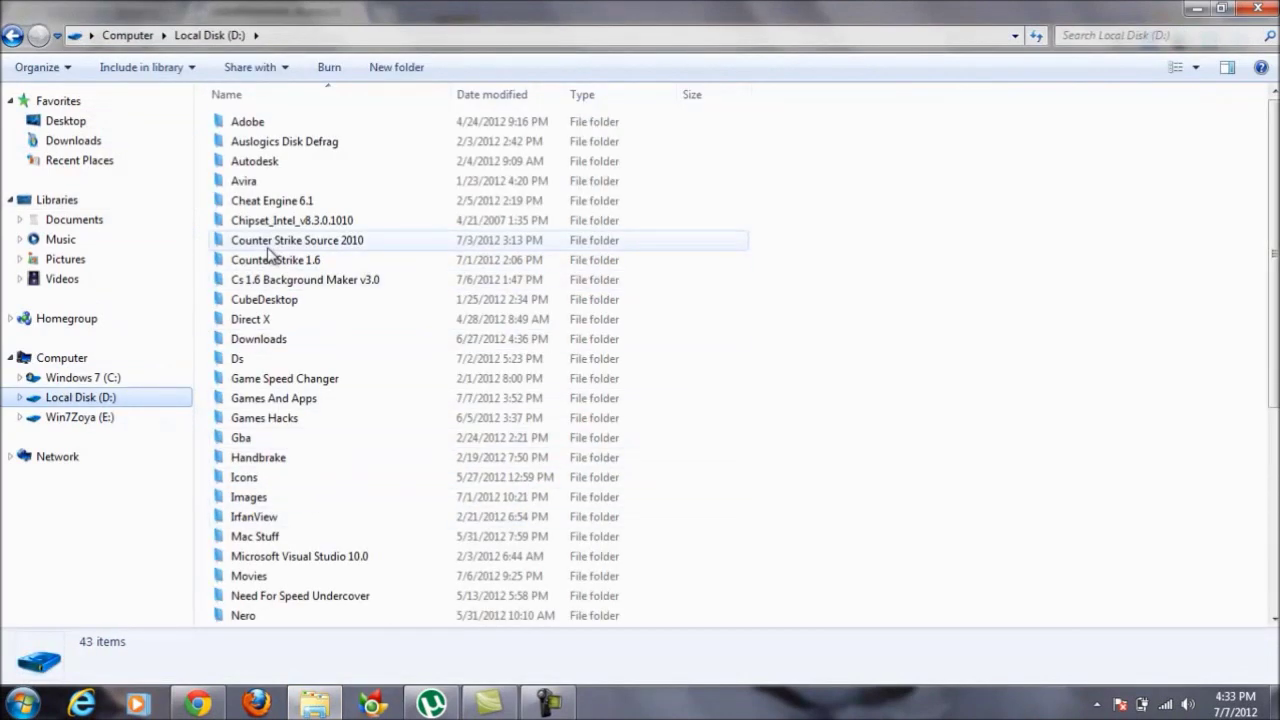
double_click(257, 259)
double_click(239, 122)
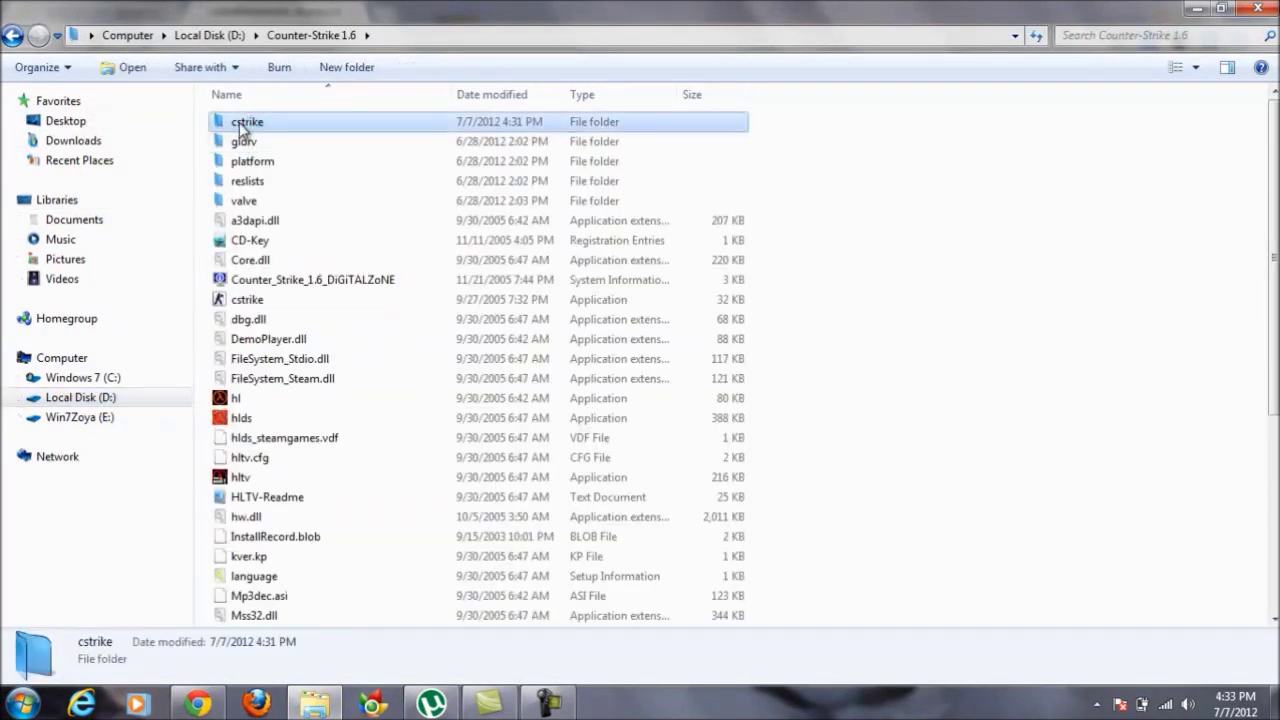
scroll(370, 523, down, 4)
scroll(370, 523, down, 3)
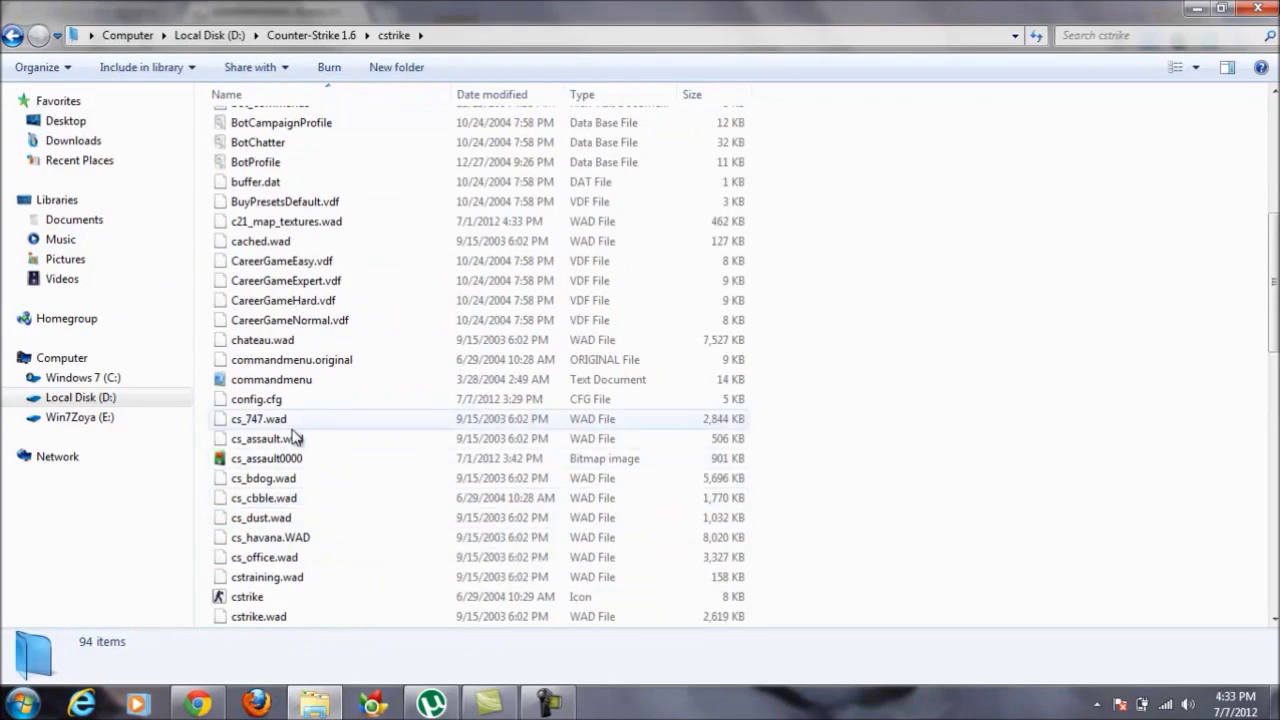
scroll(275, 435, down, 15)
scroll(293, 437, down, 1)
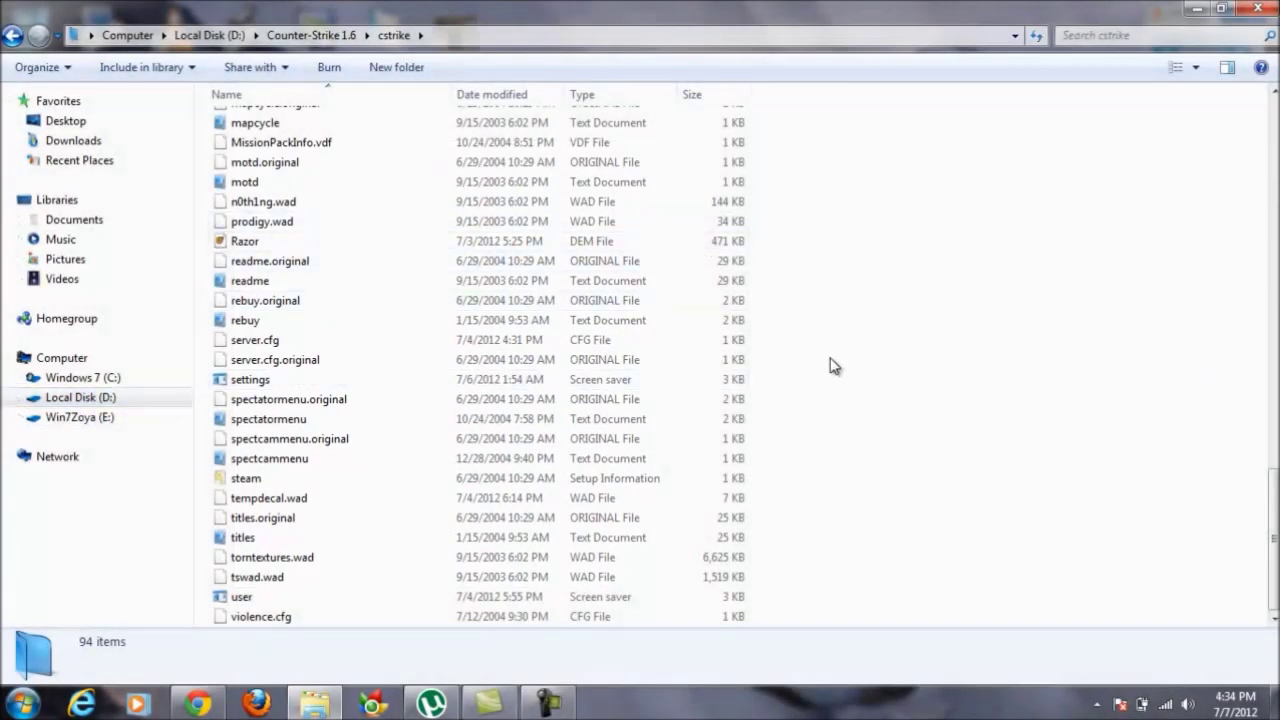
scroll(834, 362, up, 13)
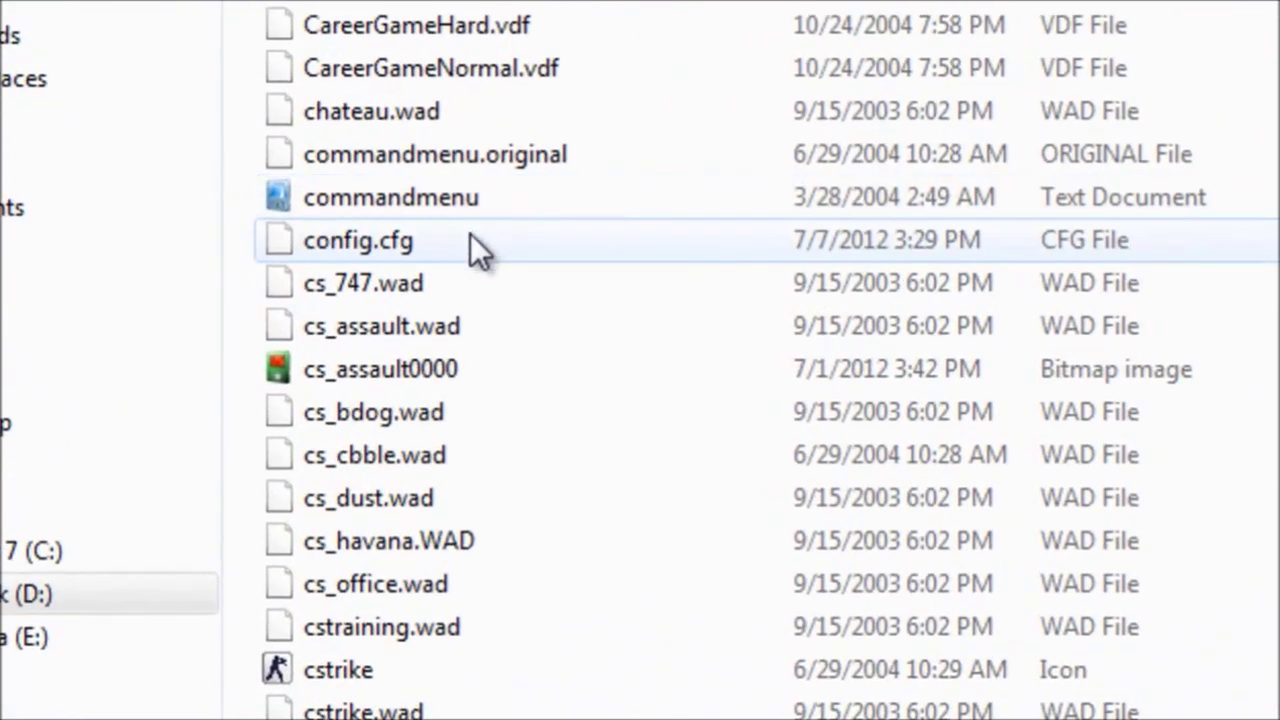
Step: Open config.cfg with Notepad from its context menu
right_click(470, 236)
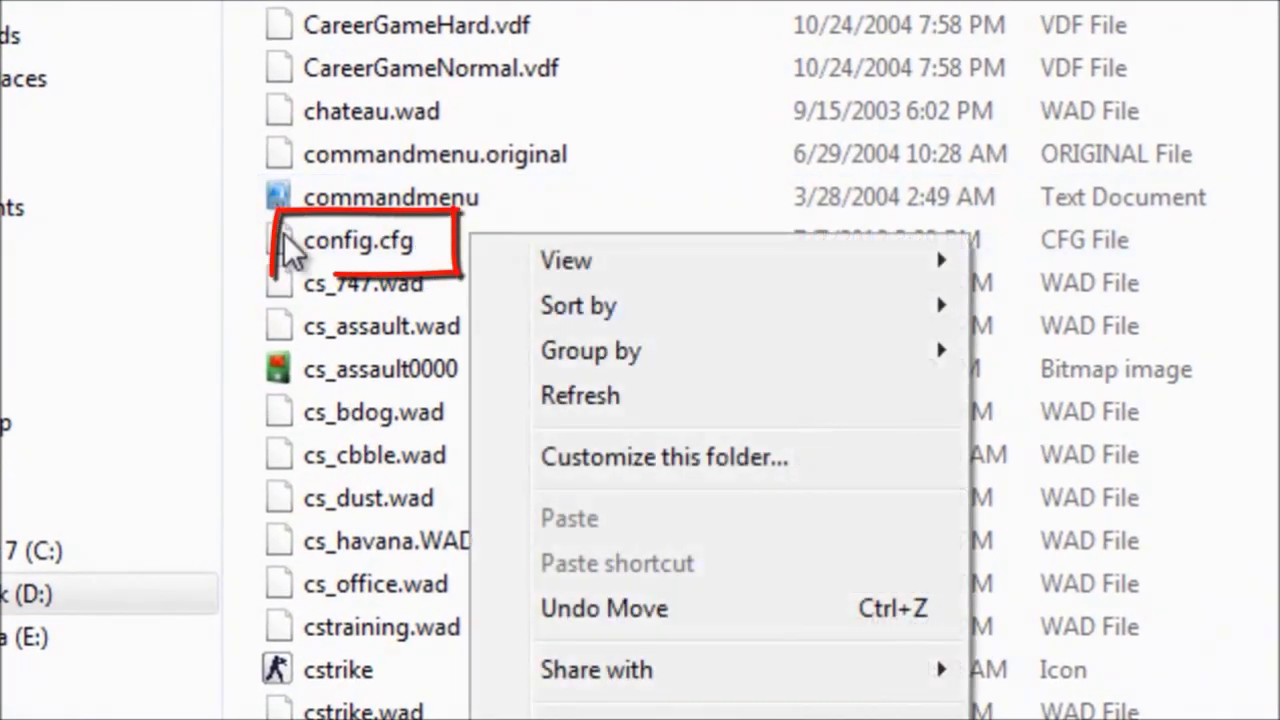
click(286, 244)
right_click(397, 258)
click(487, 312)
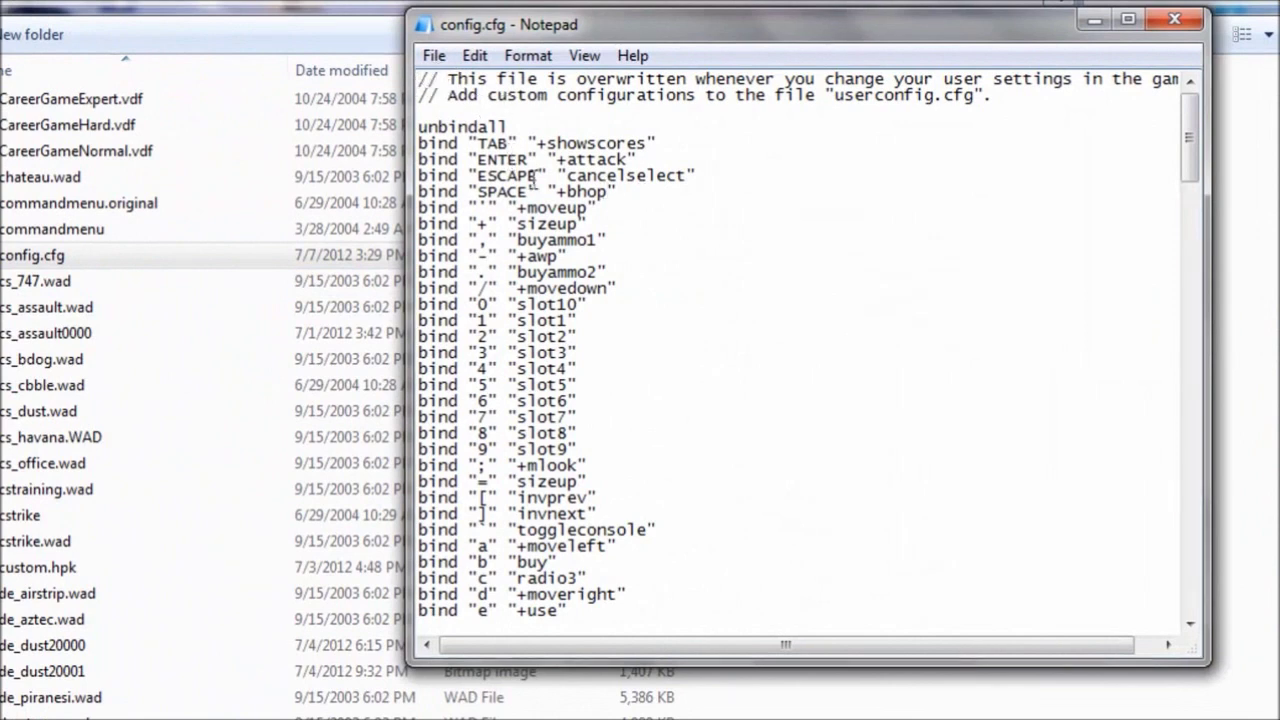
Step: Delete all of config.cfg's existing bindings and paste in the copied script
key(ctrl+a)
key(Delete)
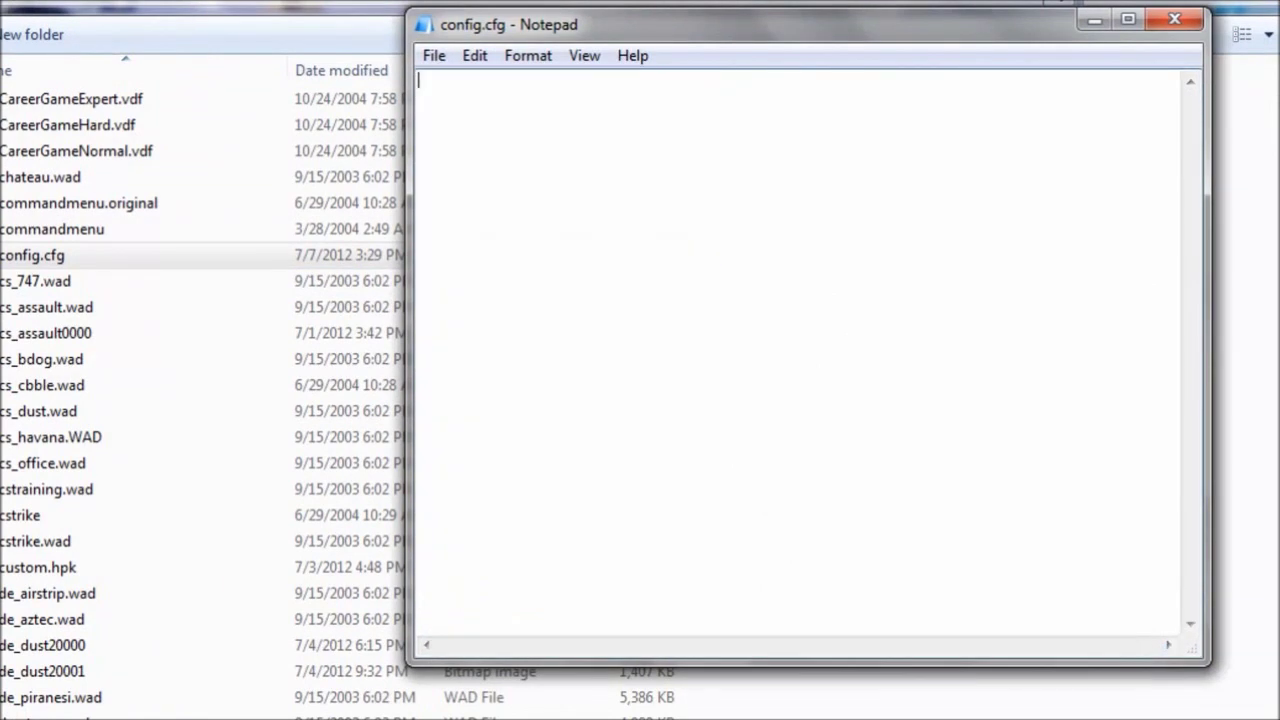
right_click(452, 95)
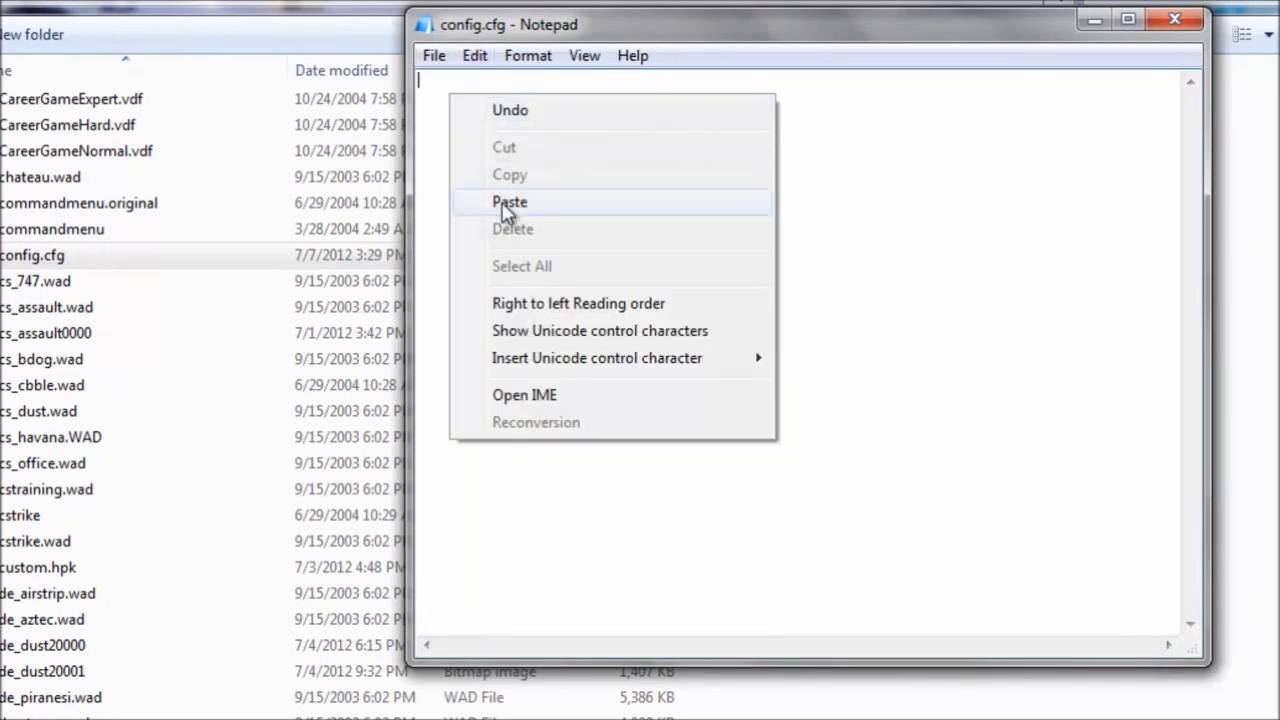
click(508, 203)
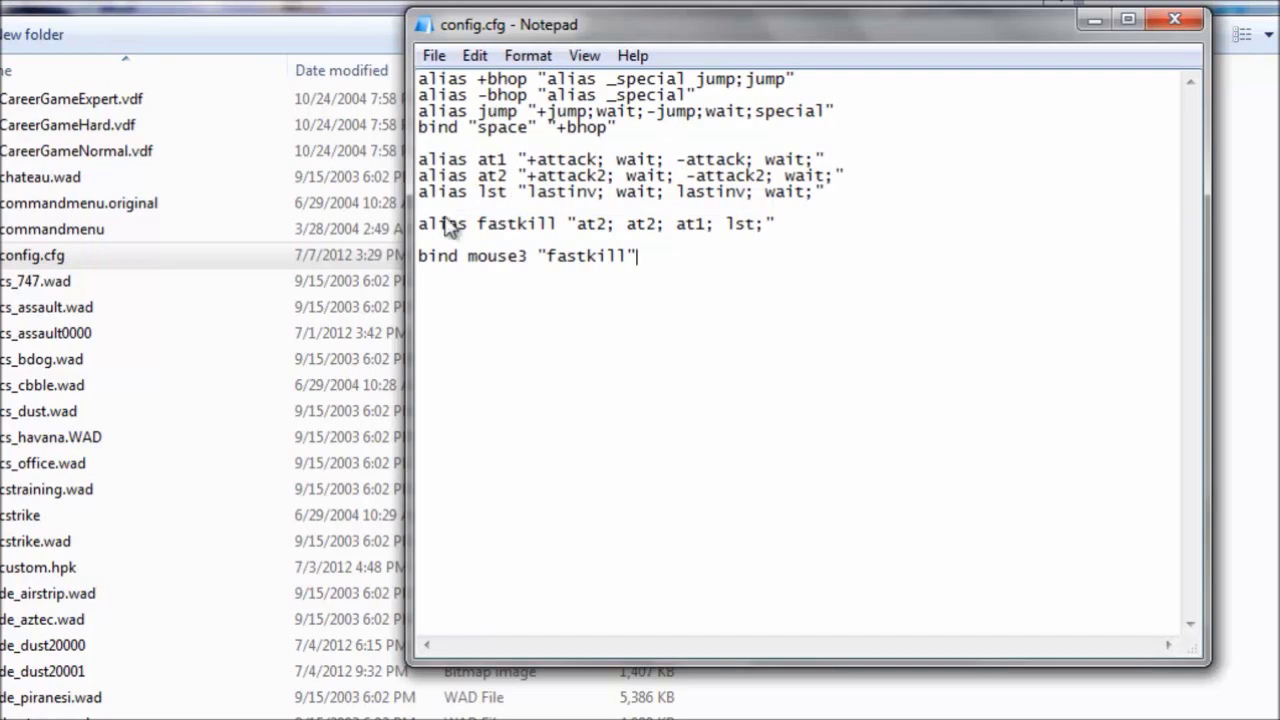
Step: Remove the blank lines under bind "space", under alias lst and above bind mouse3
click(422, 143)
key(BackSpace)
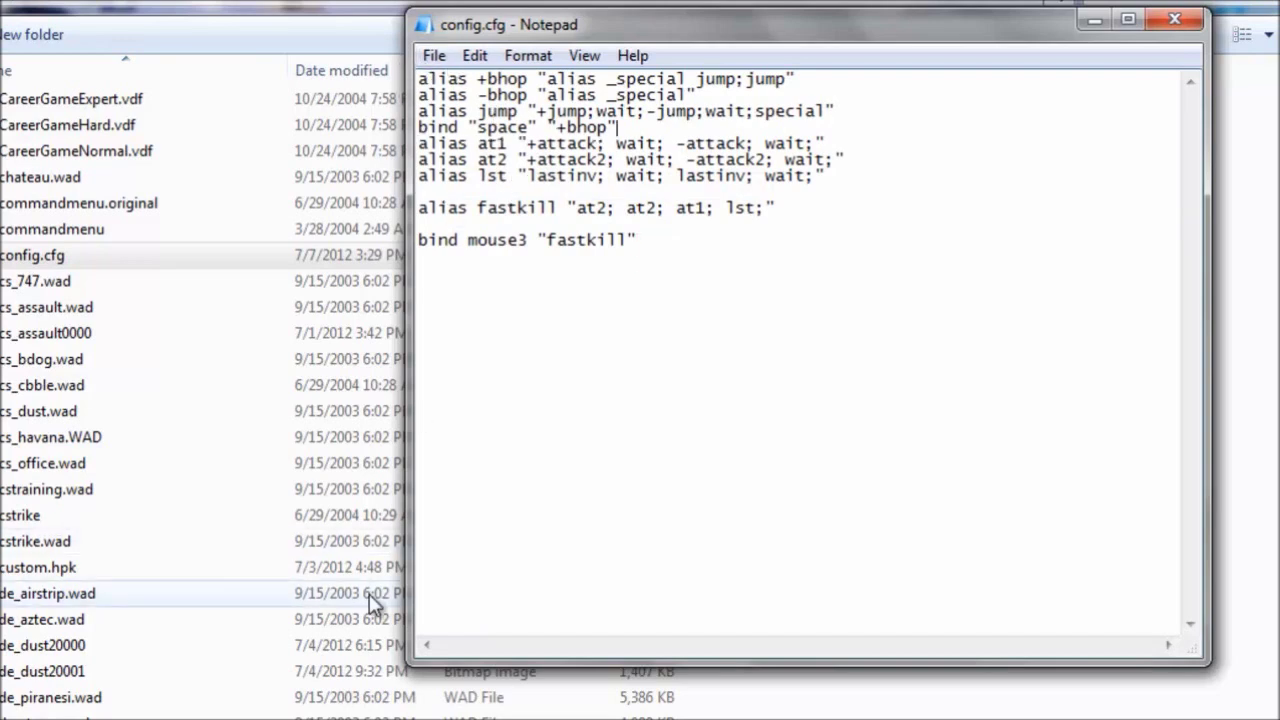
key(BackSpace)
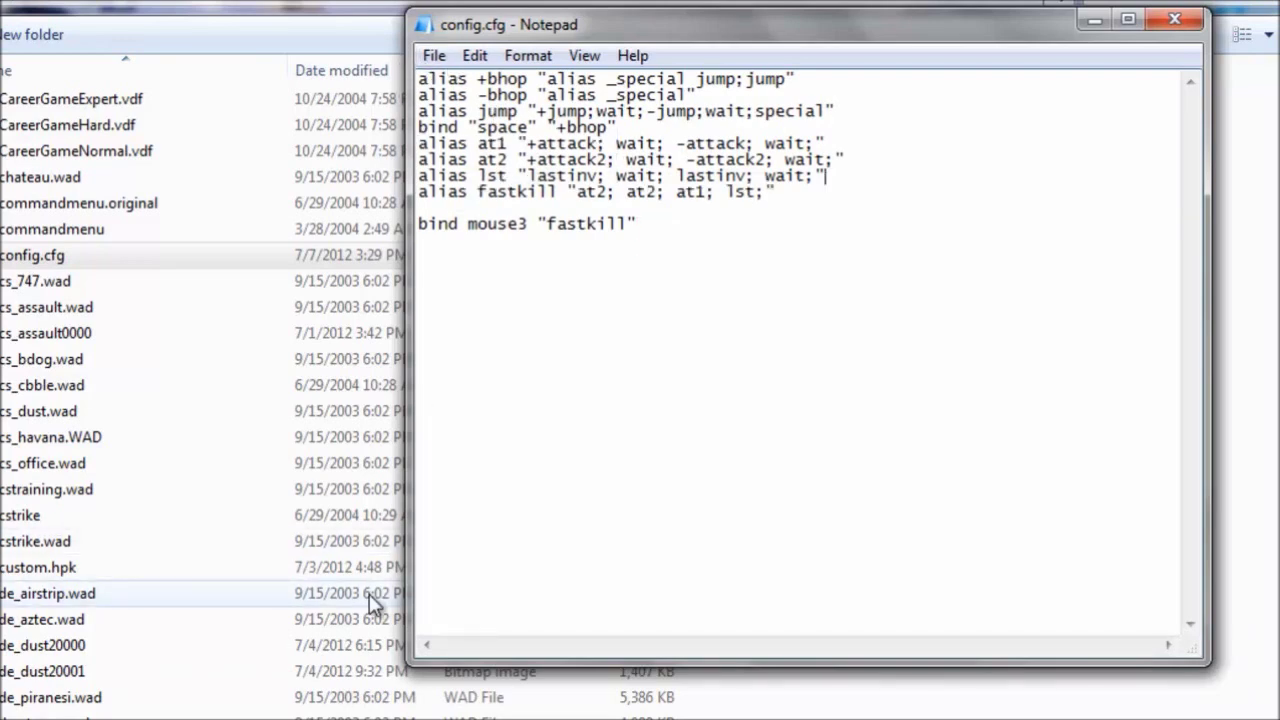
key(Down)
key(Delete)
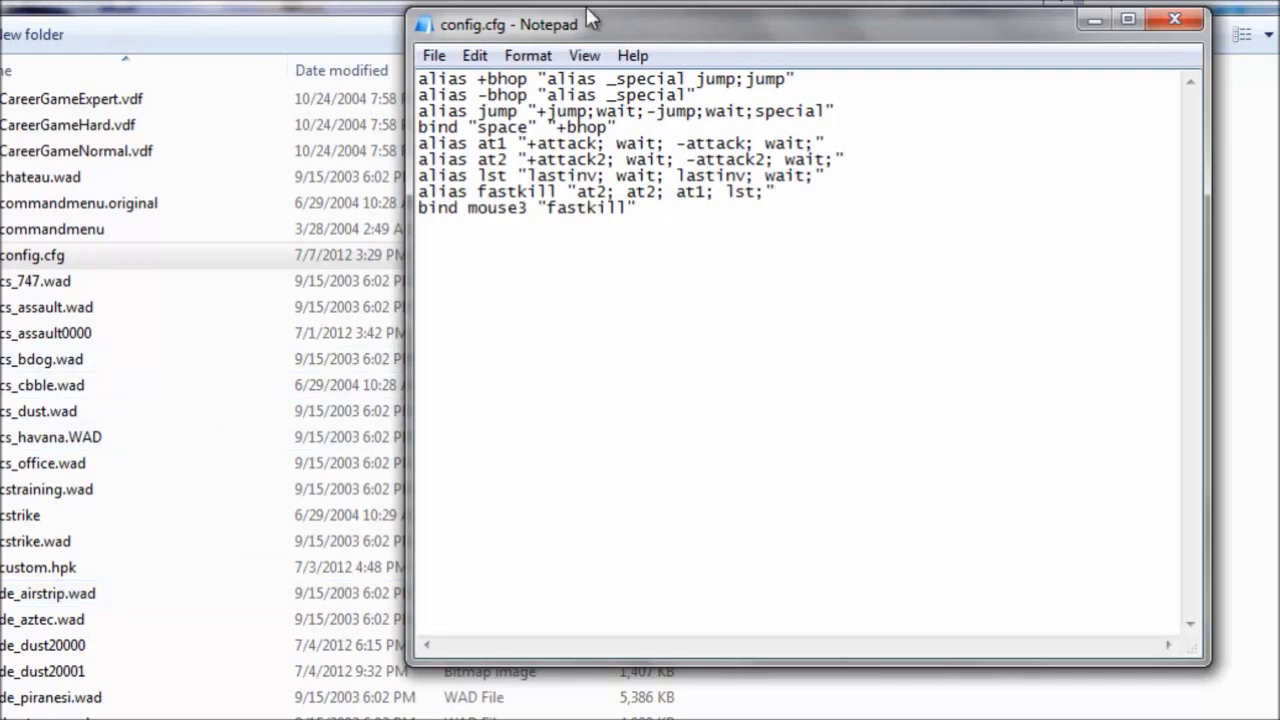
Step: Save the script as userconfig.cfg with file type All Files, then close Notepad
click(434, 56)
click(475, 176)
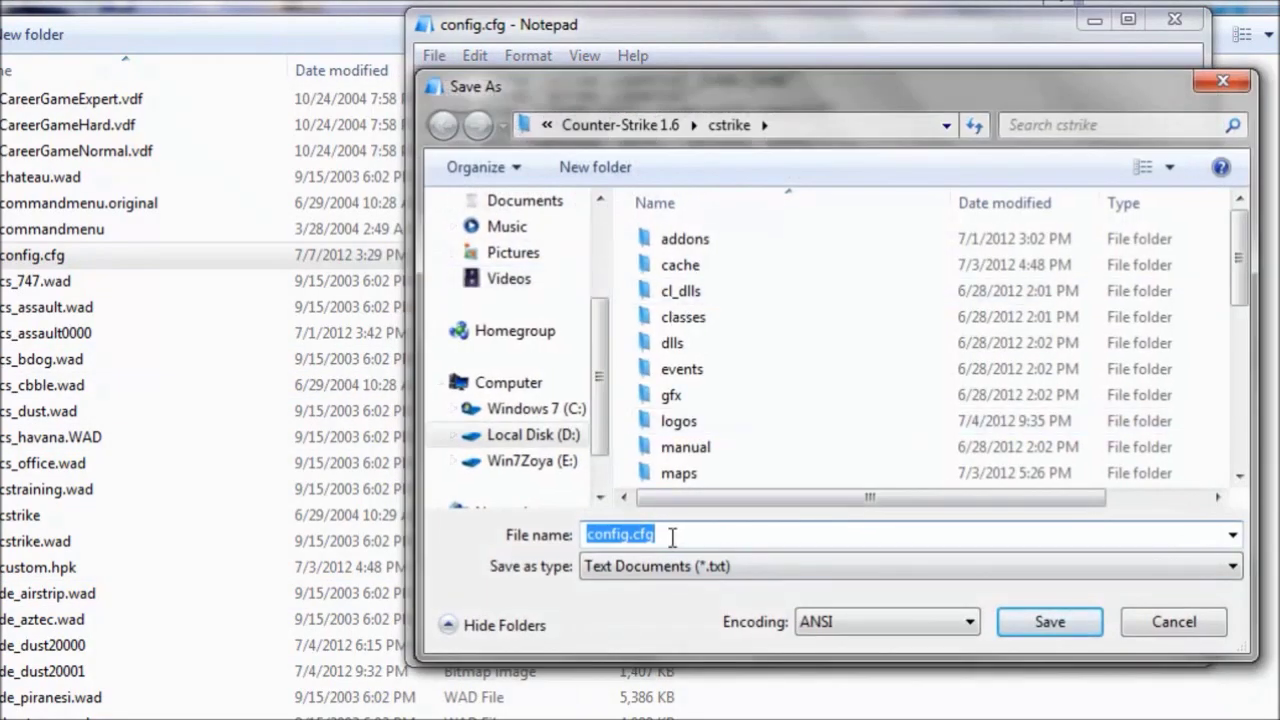
text(us)
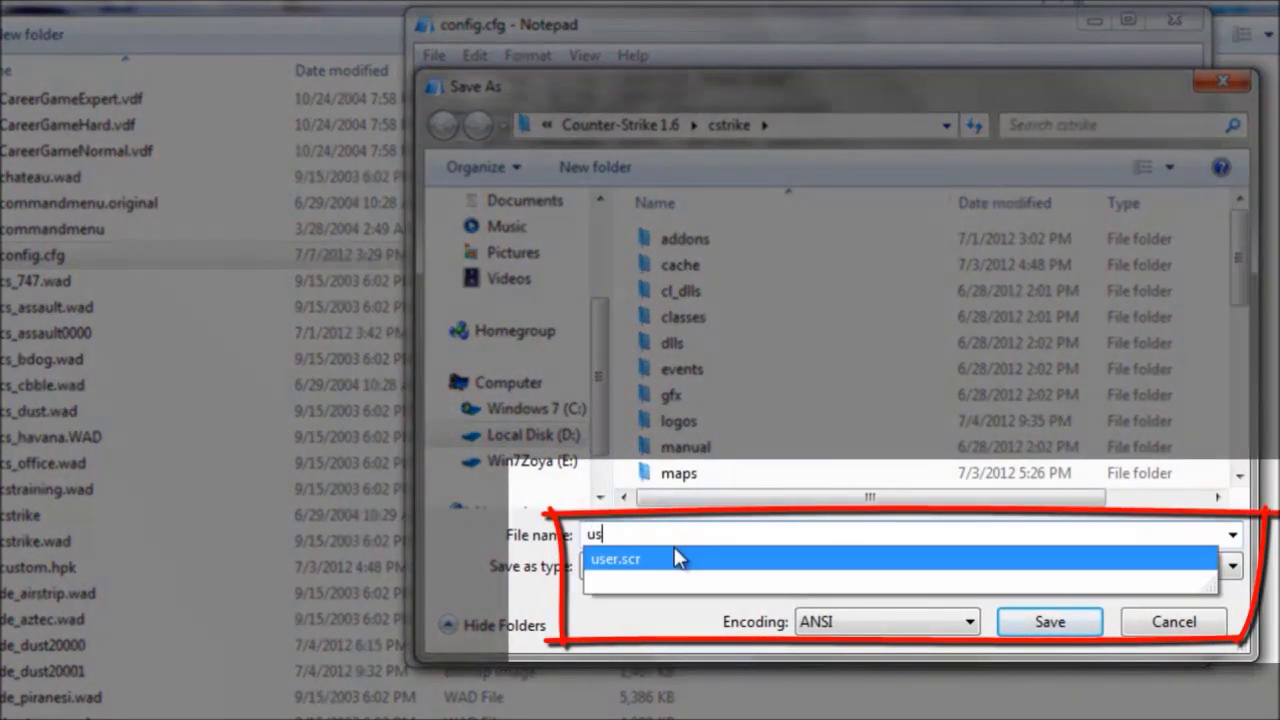
text(erconfig.cfg)
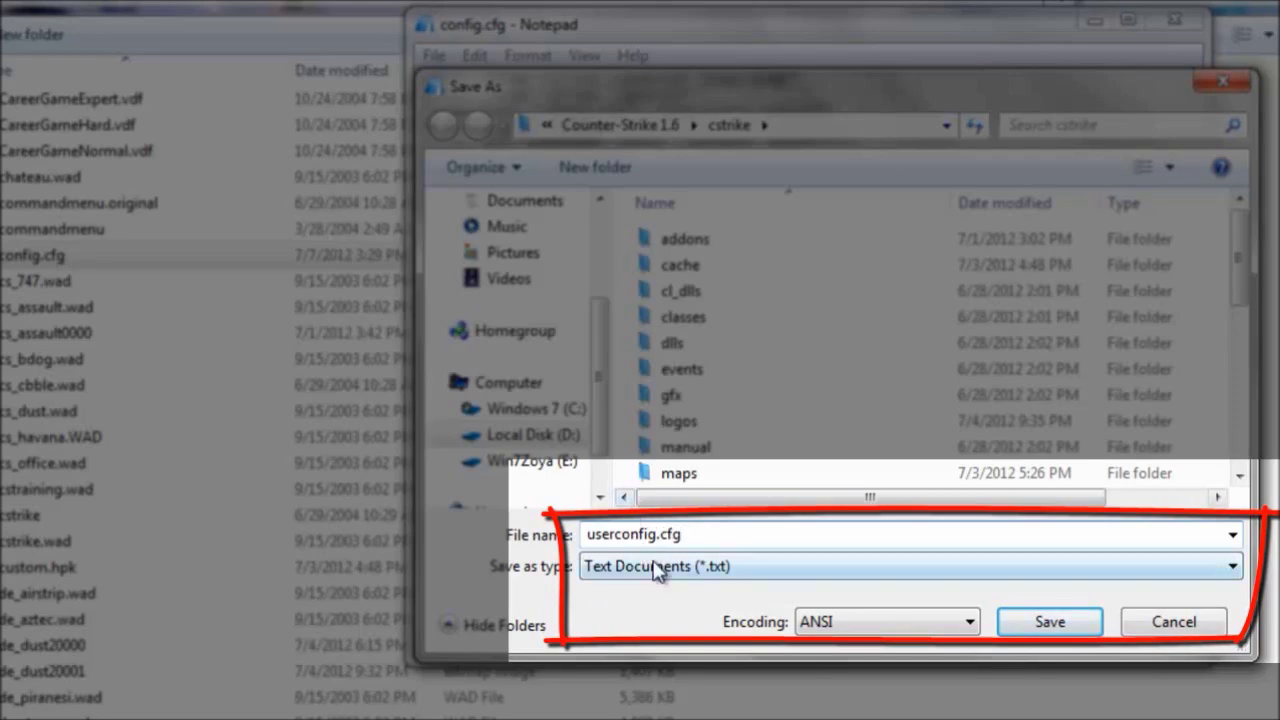
click(656, 570)
click(632, 613)
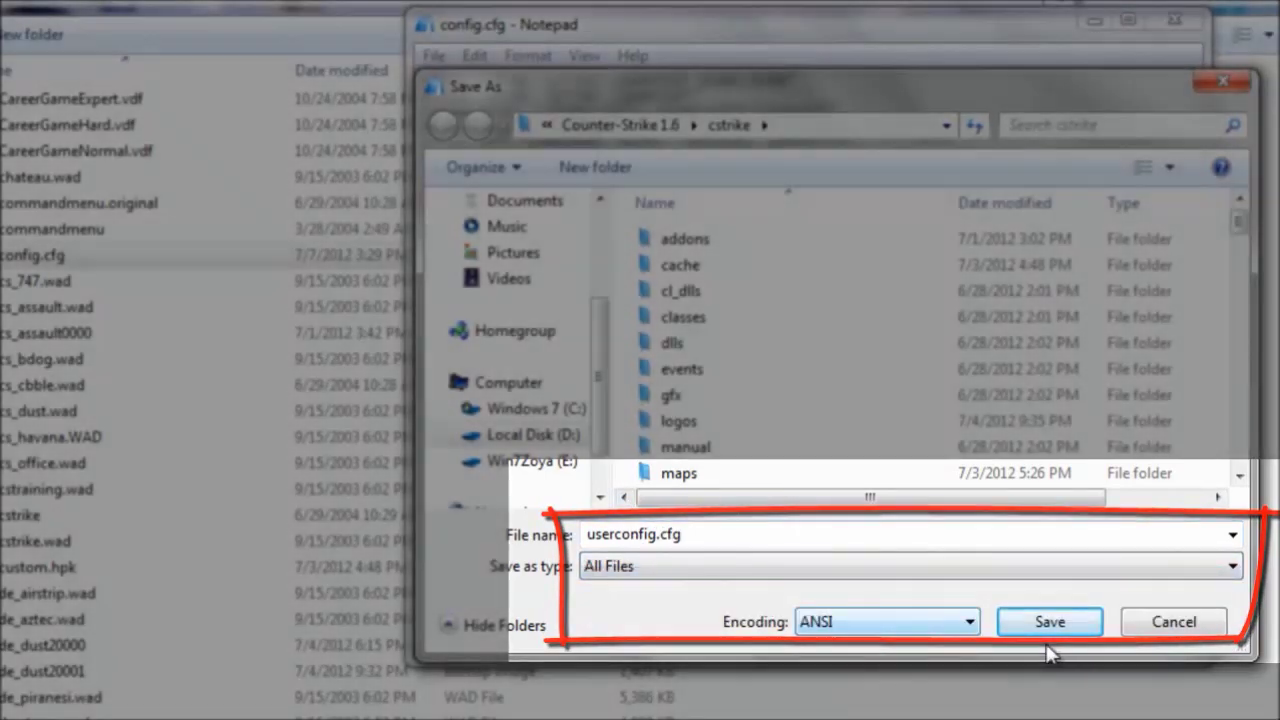
click(1048, 628)
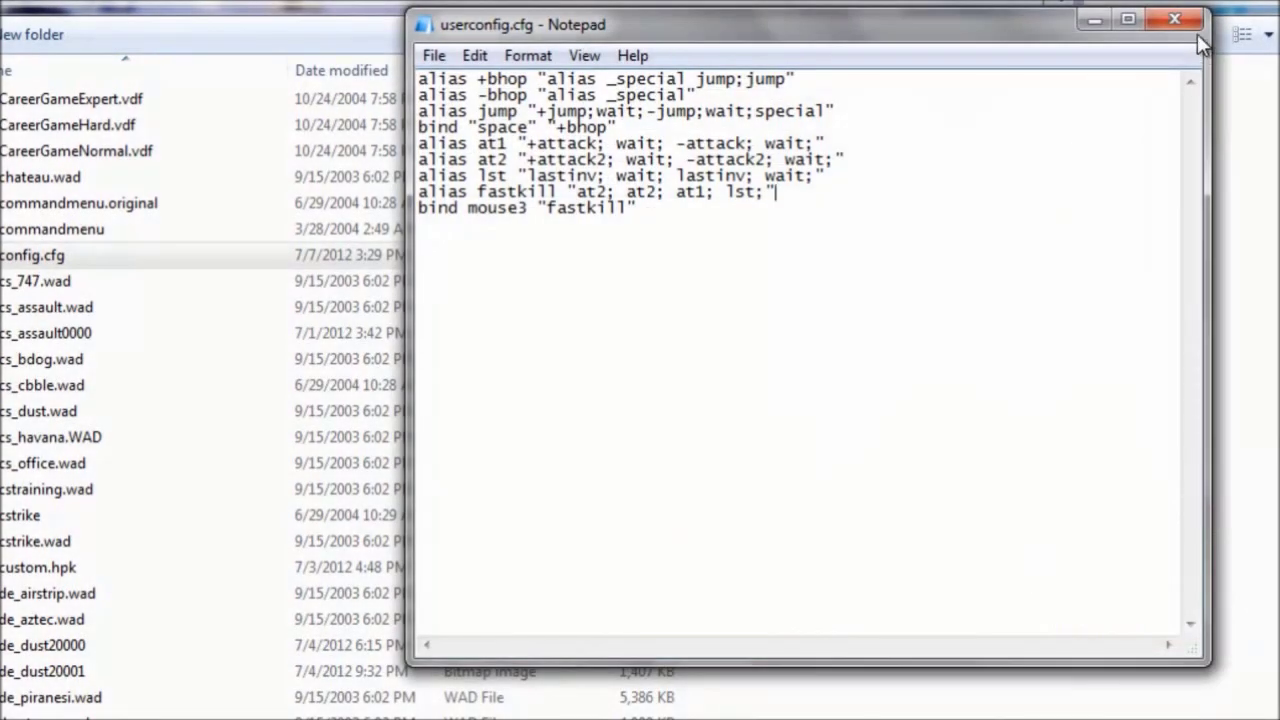
click(1188, 19)
Step: Reopen userconfig.cfg in Notepad to verify the script, then return to the GameBanana page
text(game)
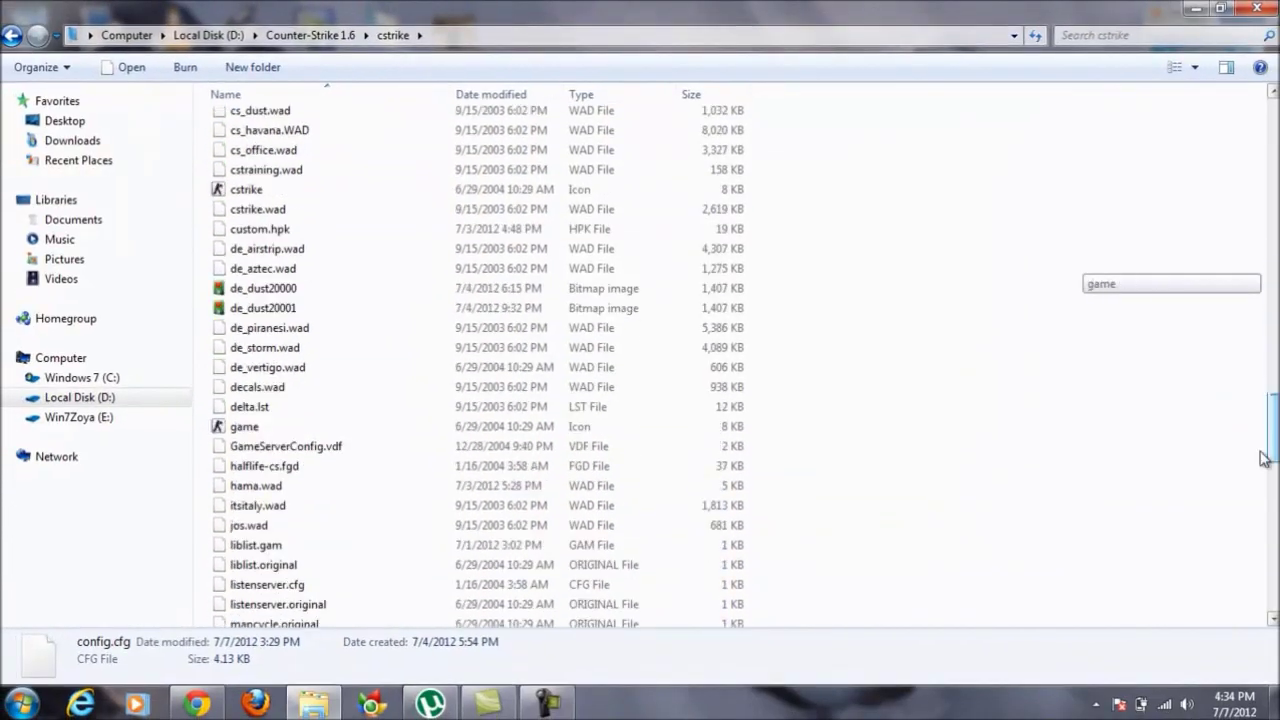
text(userconfig)
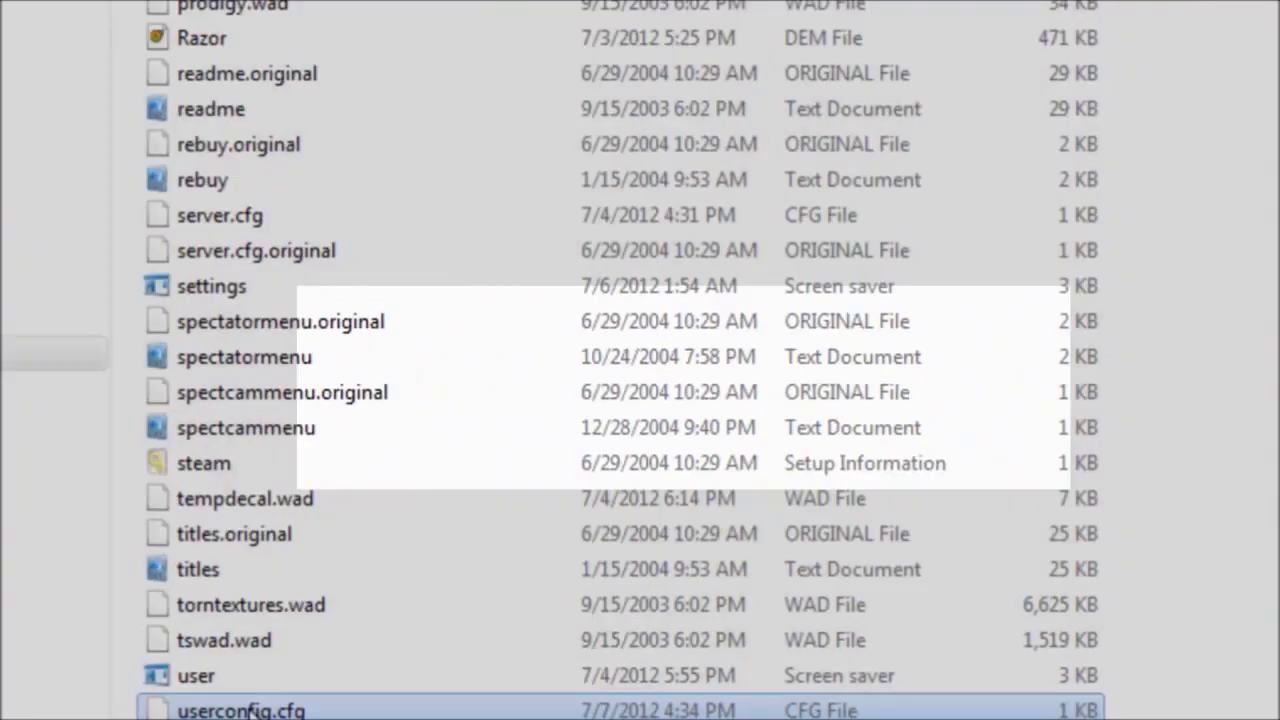
right_click(257, 700)
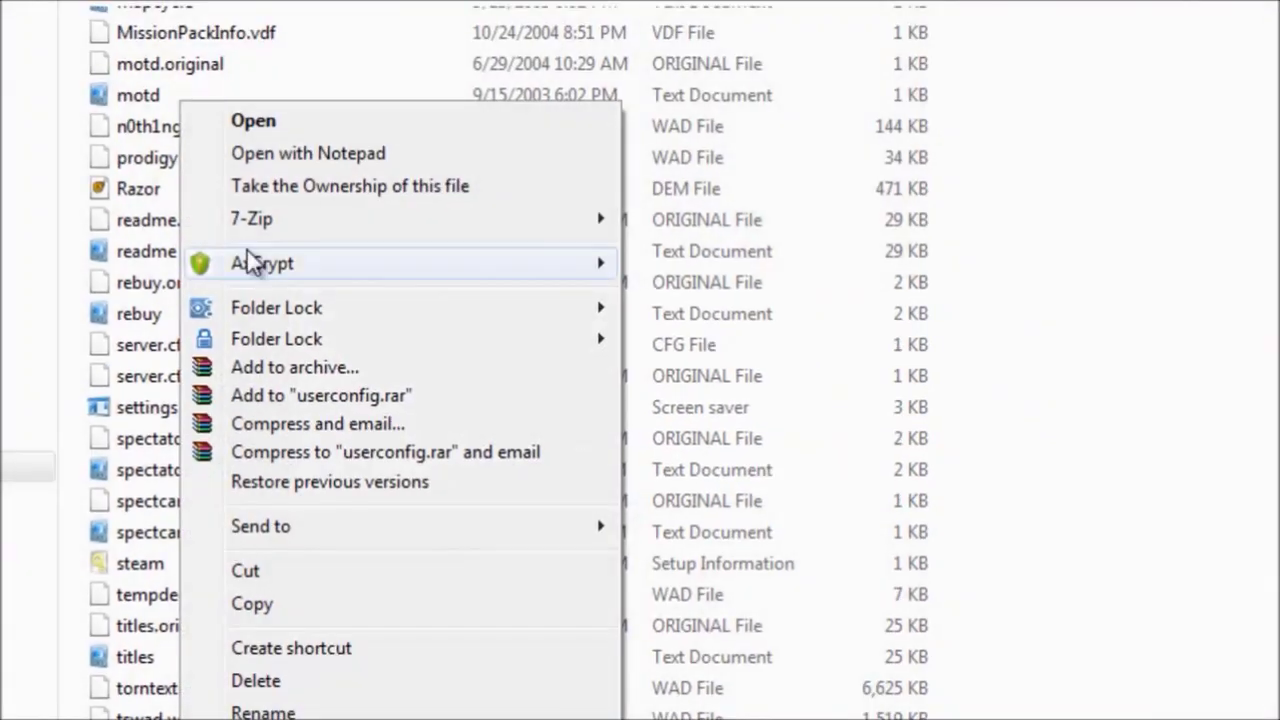
click(56, 204)
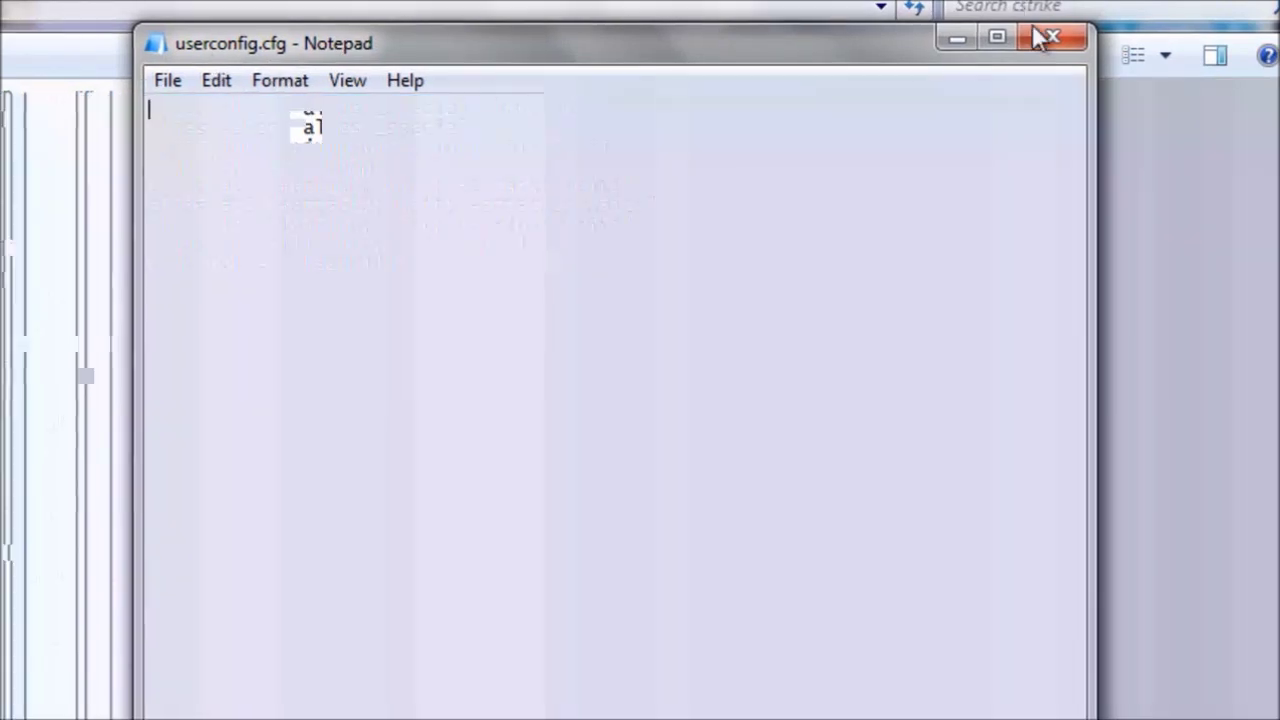
click(1052, 37)
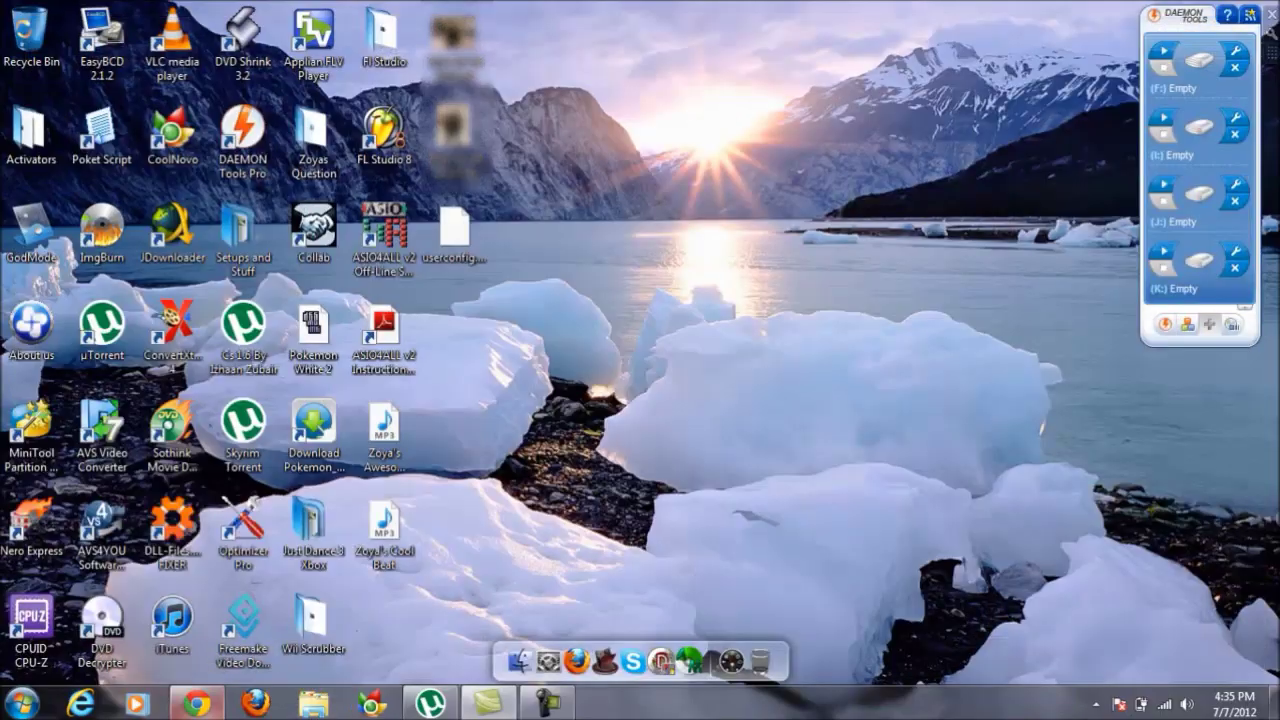
click(197, 704)
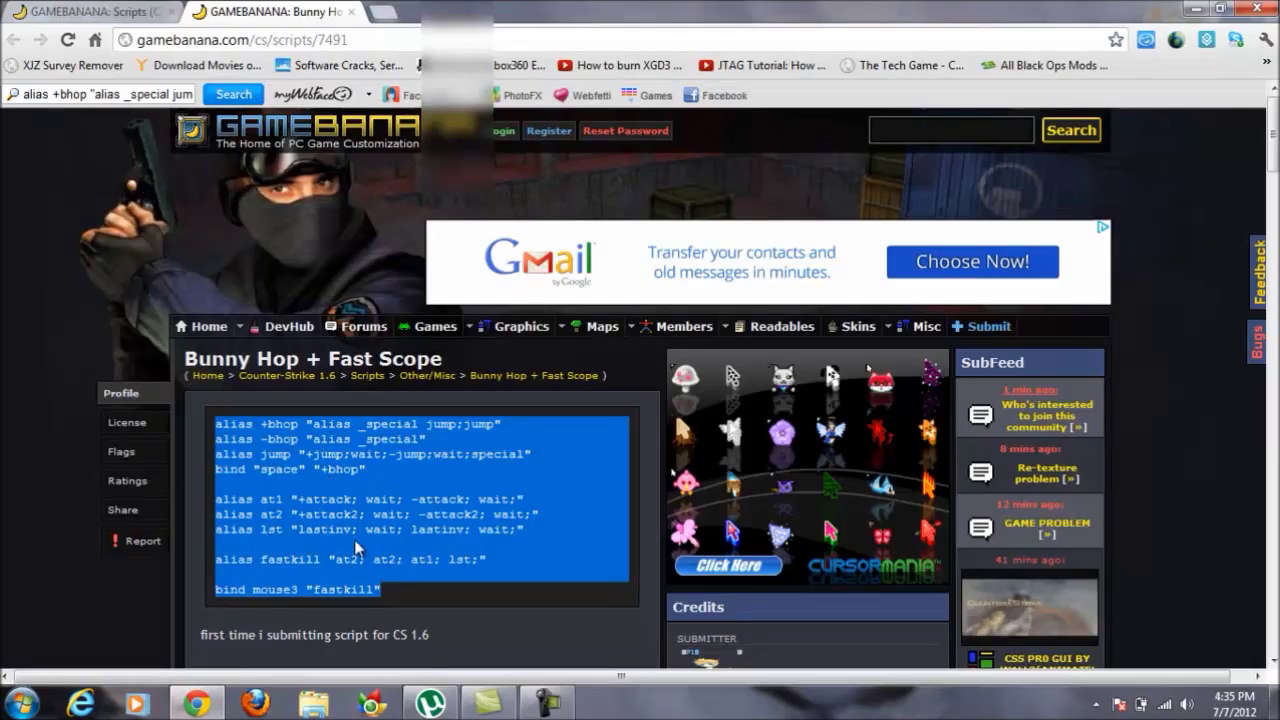
Step: Show the desktop and launch CS 1.6 from the Games And Apps dock stack
scroll(357, 547, down, 5)
key(super+d)
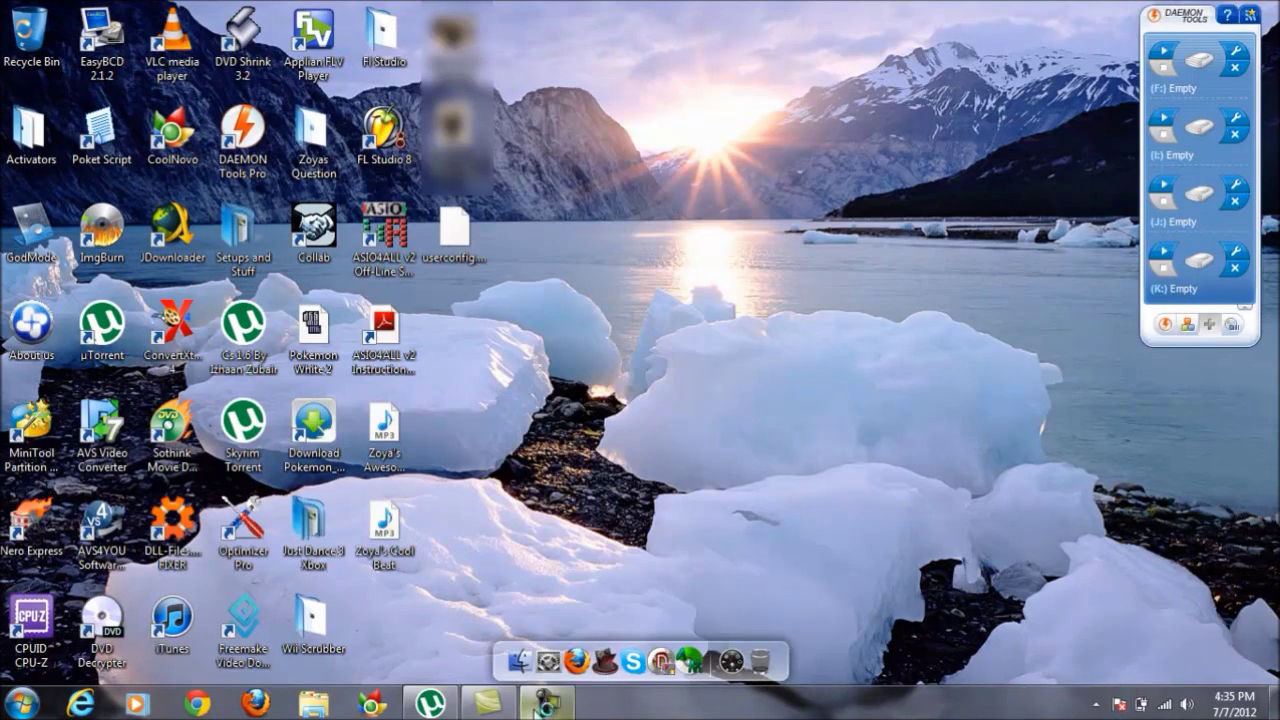
click(605, 660)
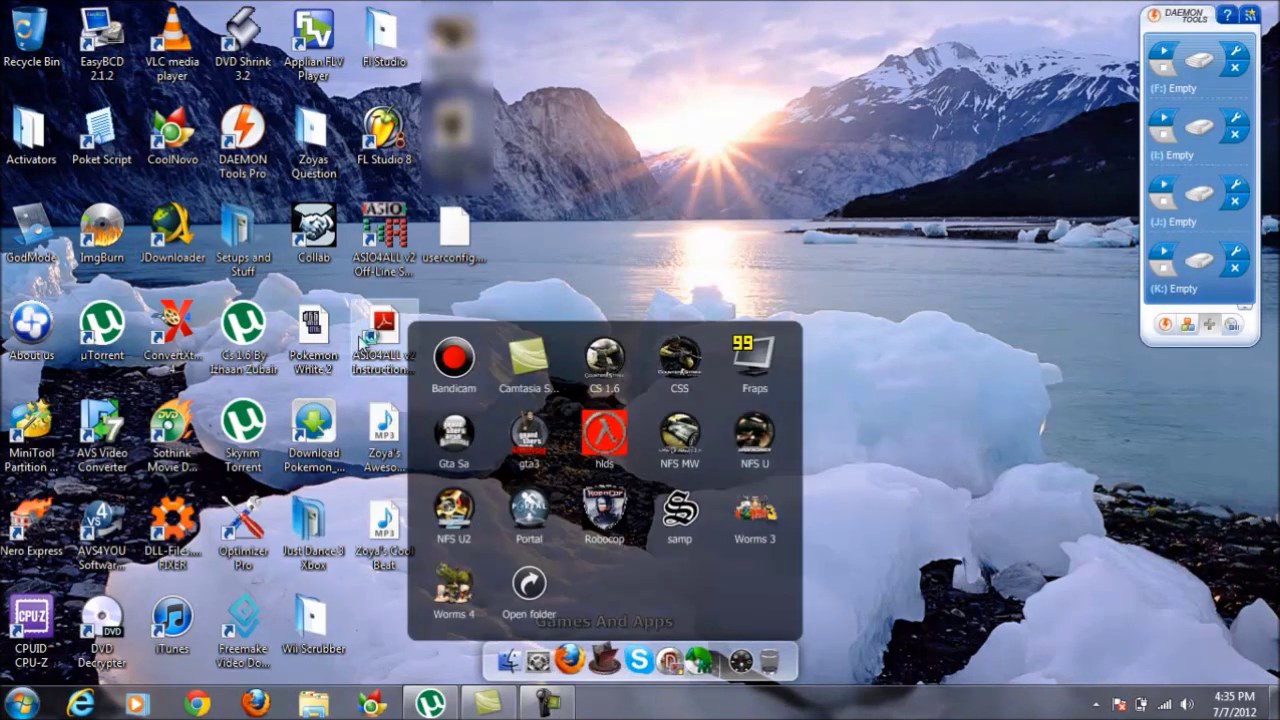
click(620, 373)
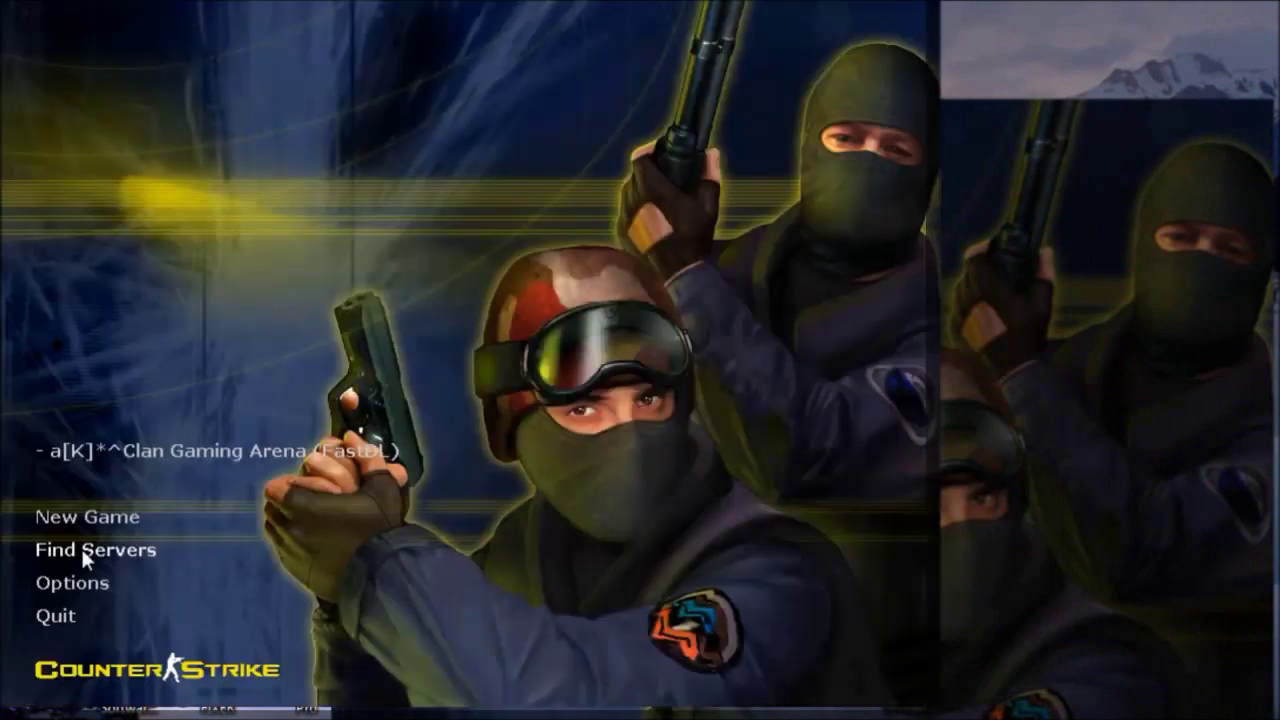
Step: Start a new local de_dust2 game with bots and dismiss the welcome message
click(89, 517)
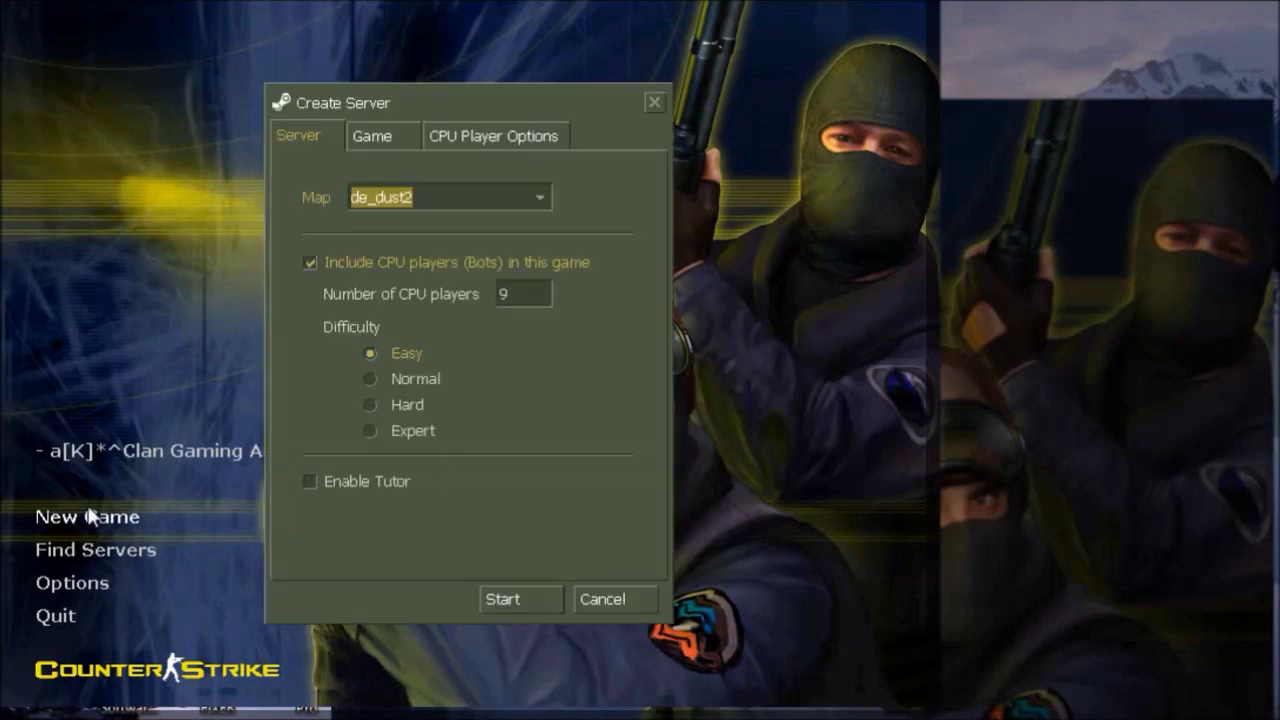
click(503, 608)
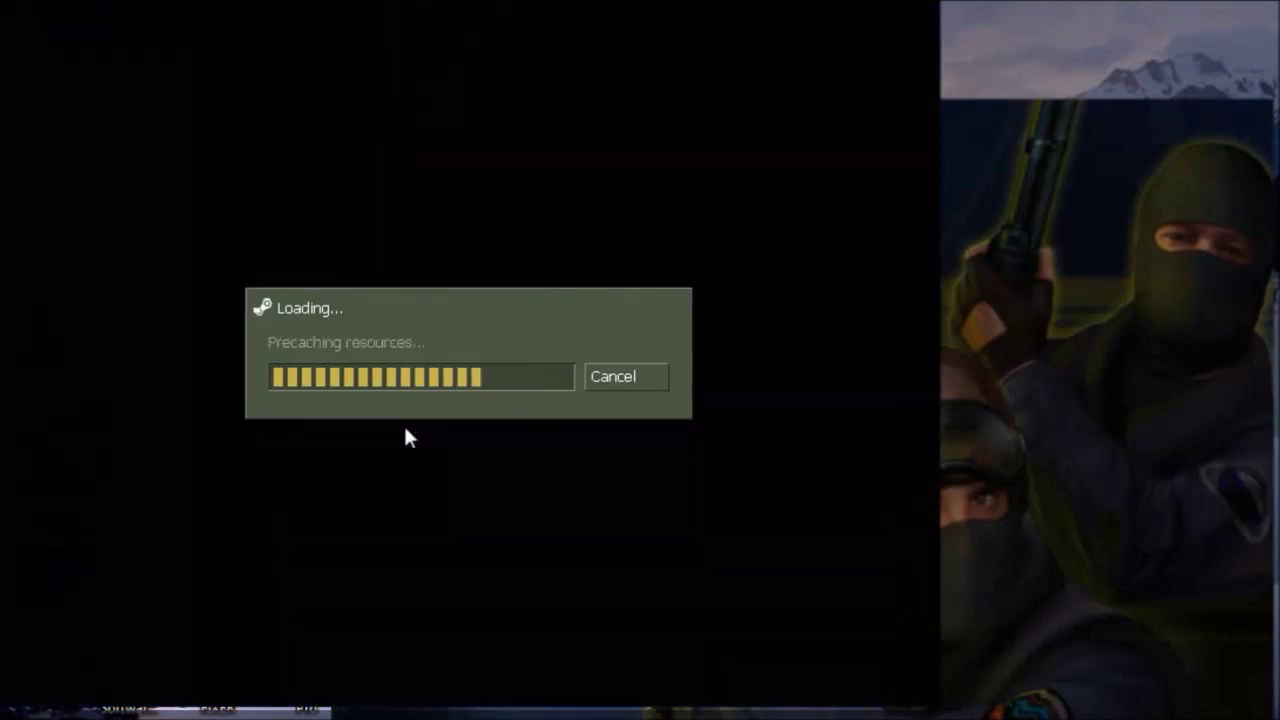
key(Return)
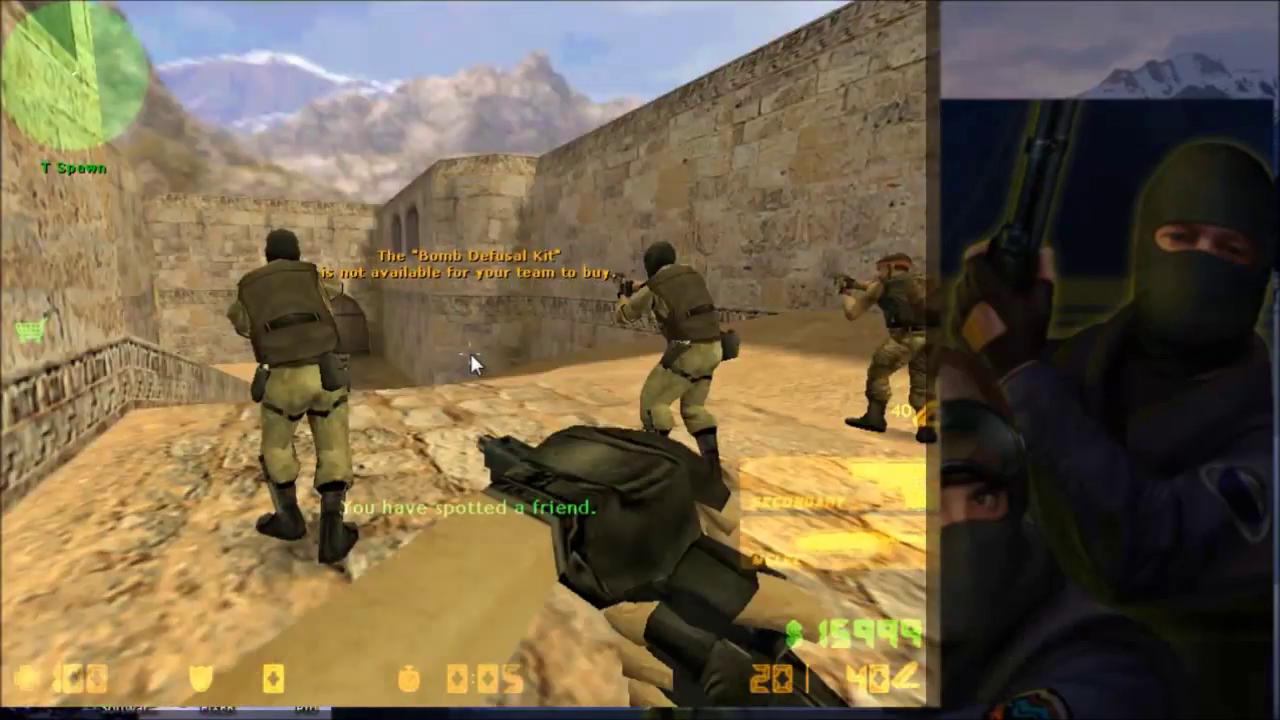
Step: Switch to the Glock in burst-fire mode, glance at the ground, then walk forward
key(2)
right_click(469, 350)
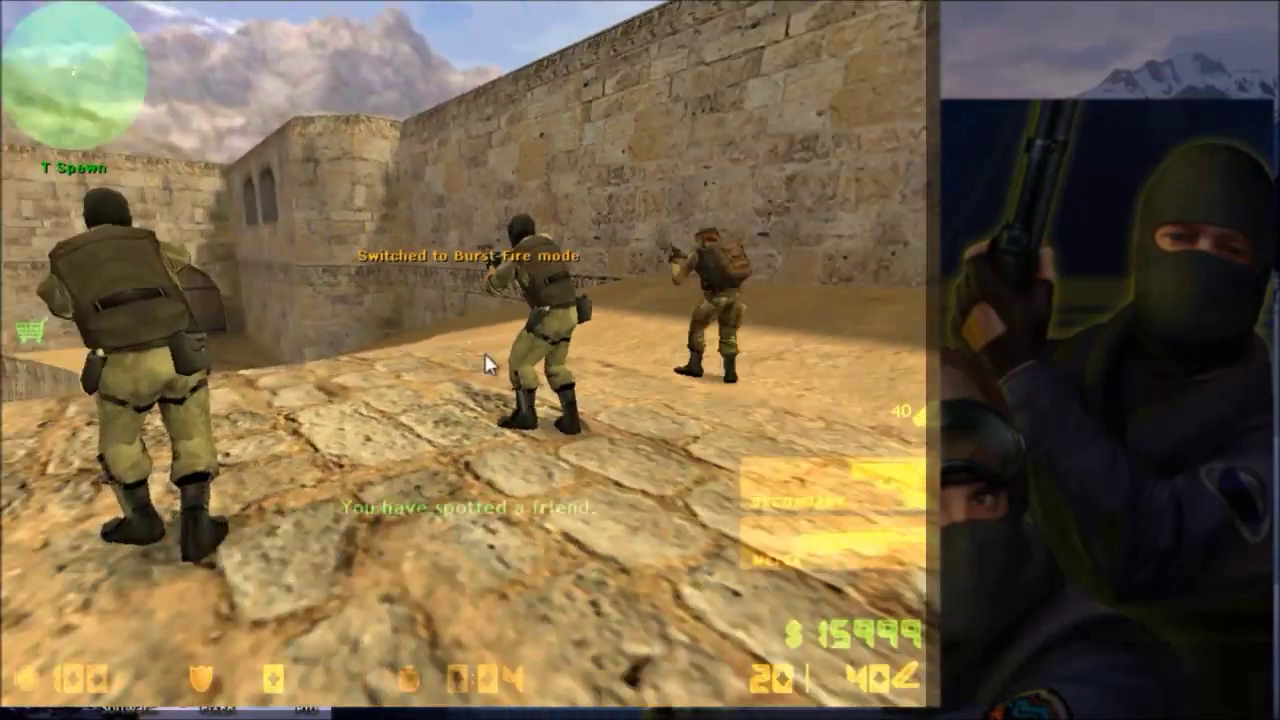
key(Page_Down)
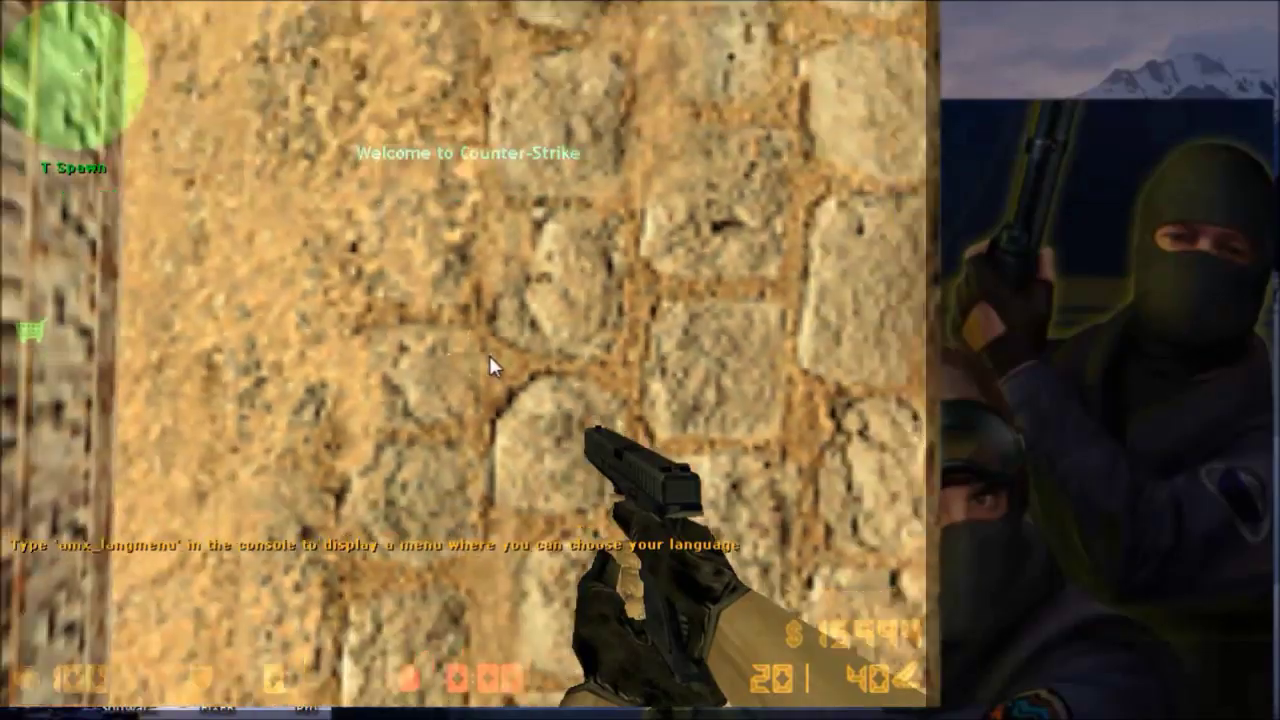
key(End)
key(w)
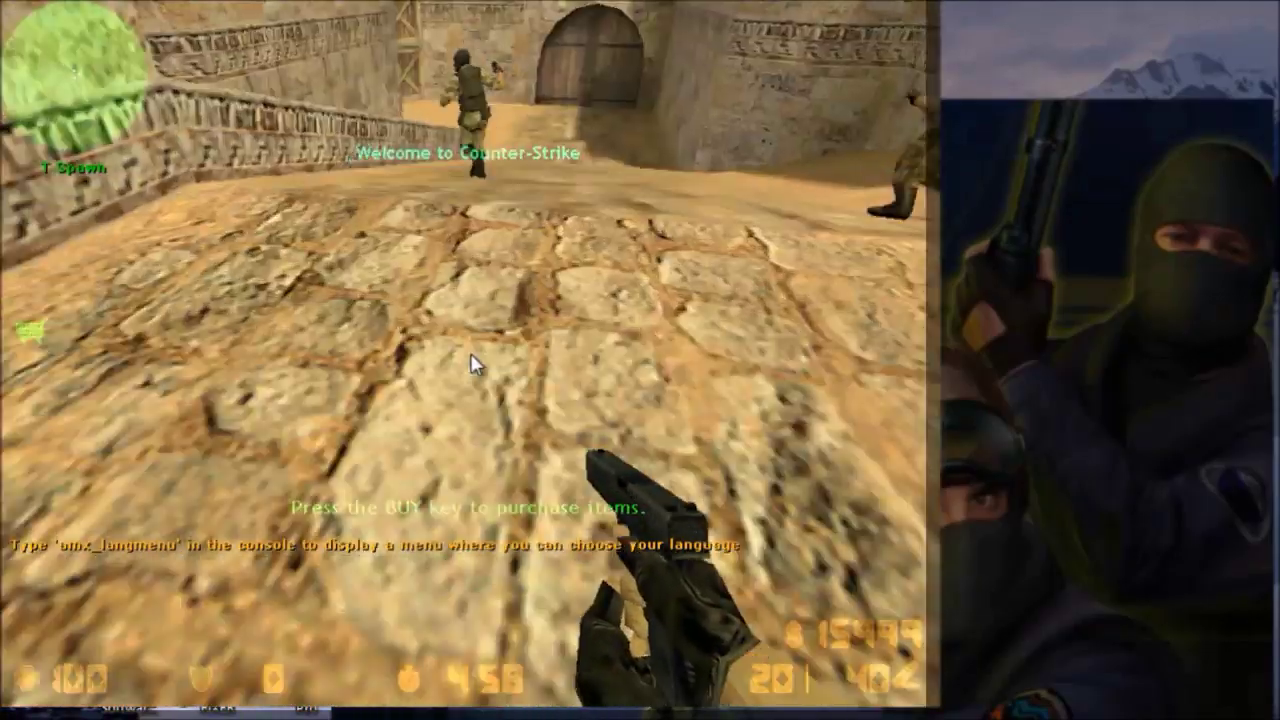
Step: Bunny hop across the courtyard toward the arched door, then bring up the menu to quit
key(Right)
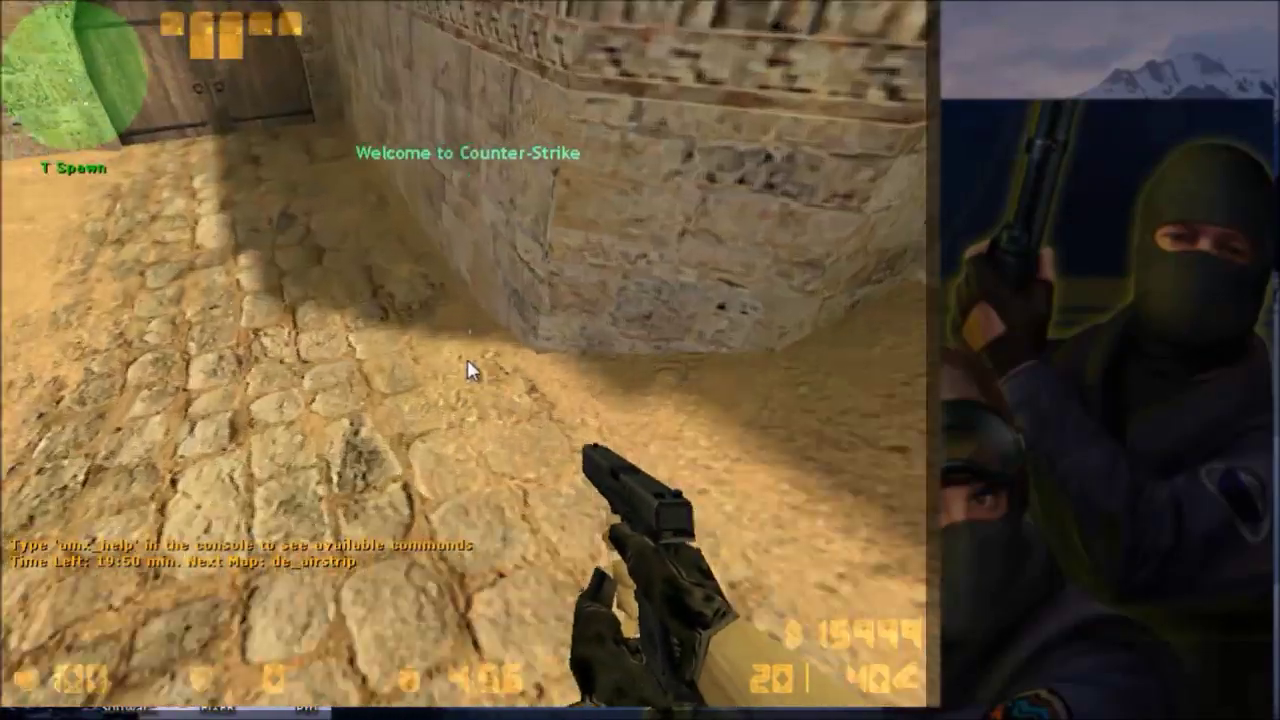
key(Left)
key(Page_Down)
key(Page_Up)
key(w)
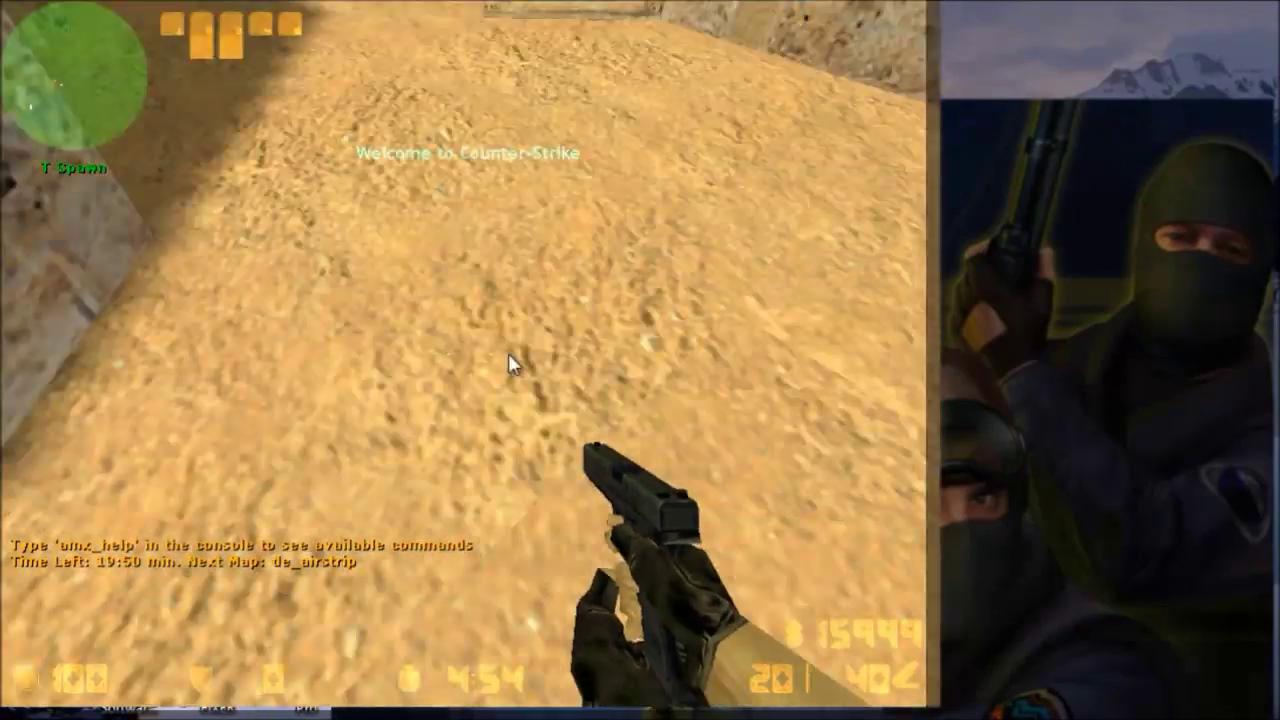
key(w)
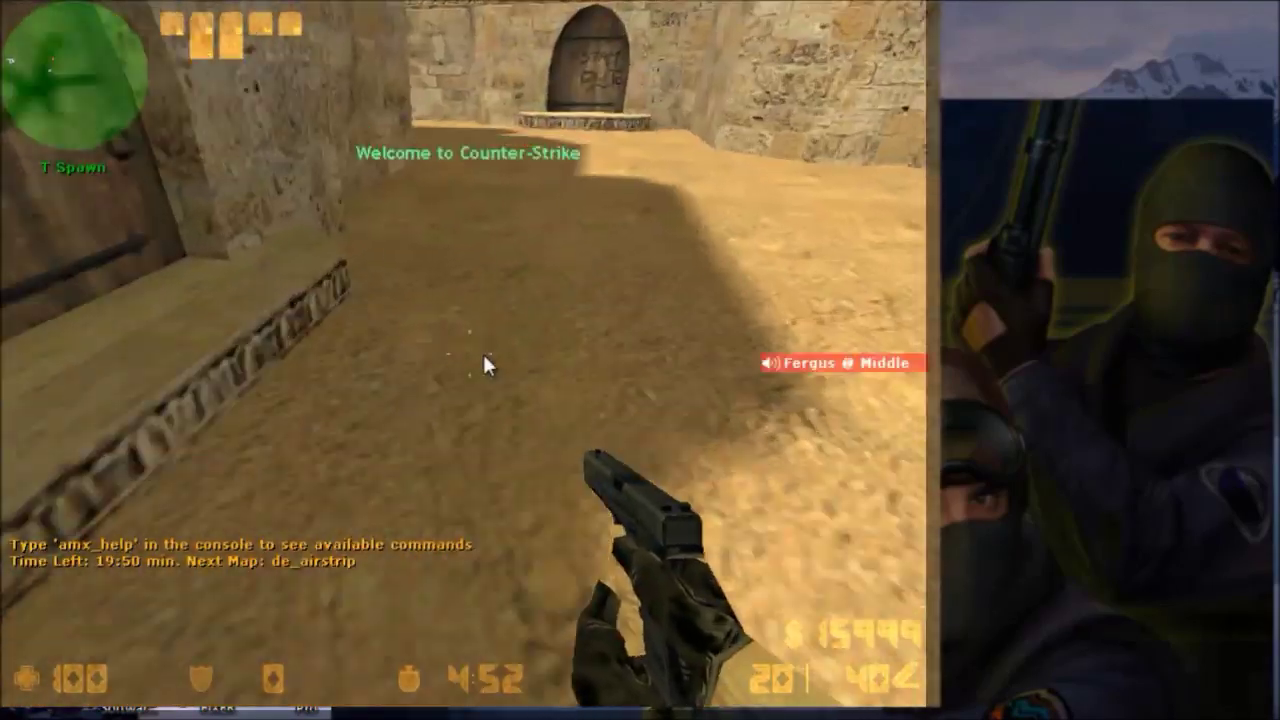
key(Left)
key(Right)
key(w)
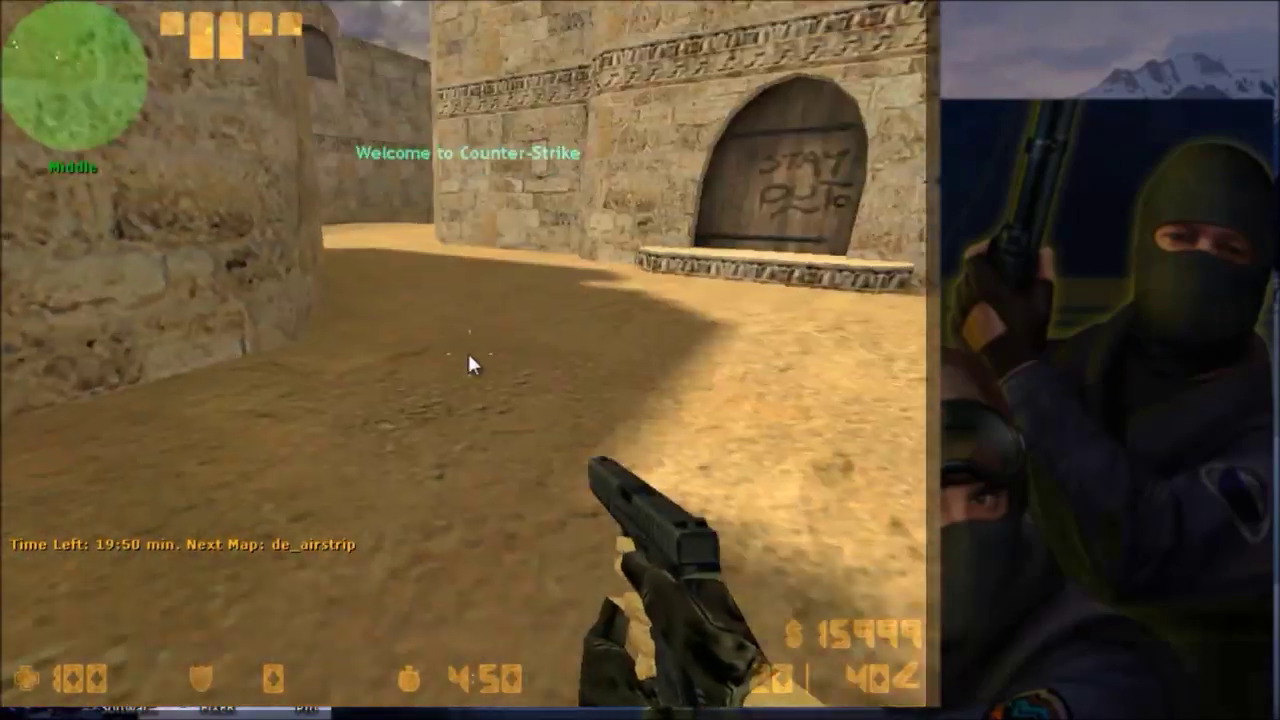
key(Escape)
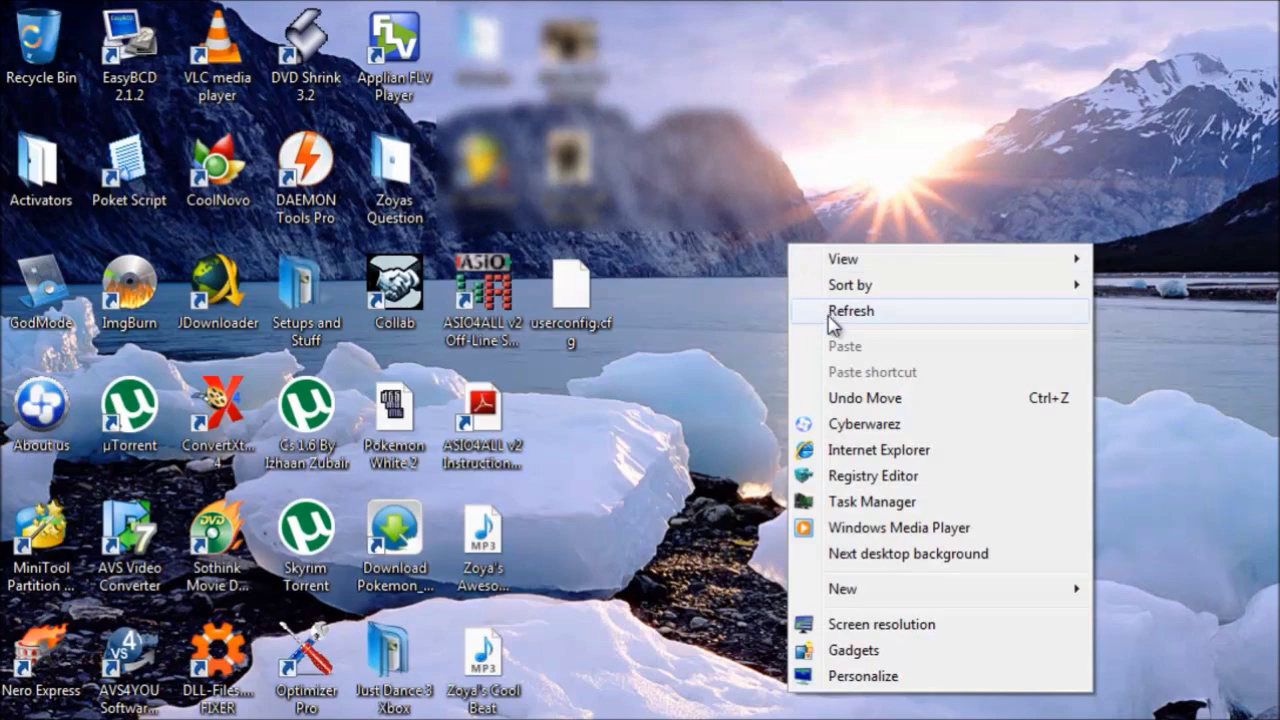
Step: Refresh the desktop from its right-click menu so the icons redraw
click(832, 310)
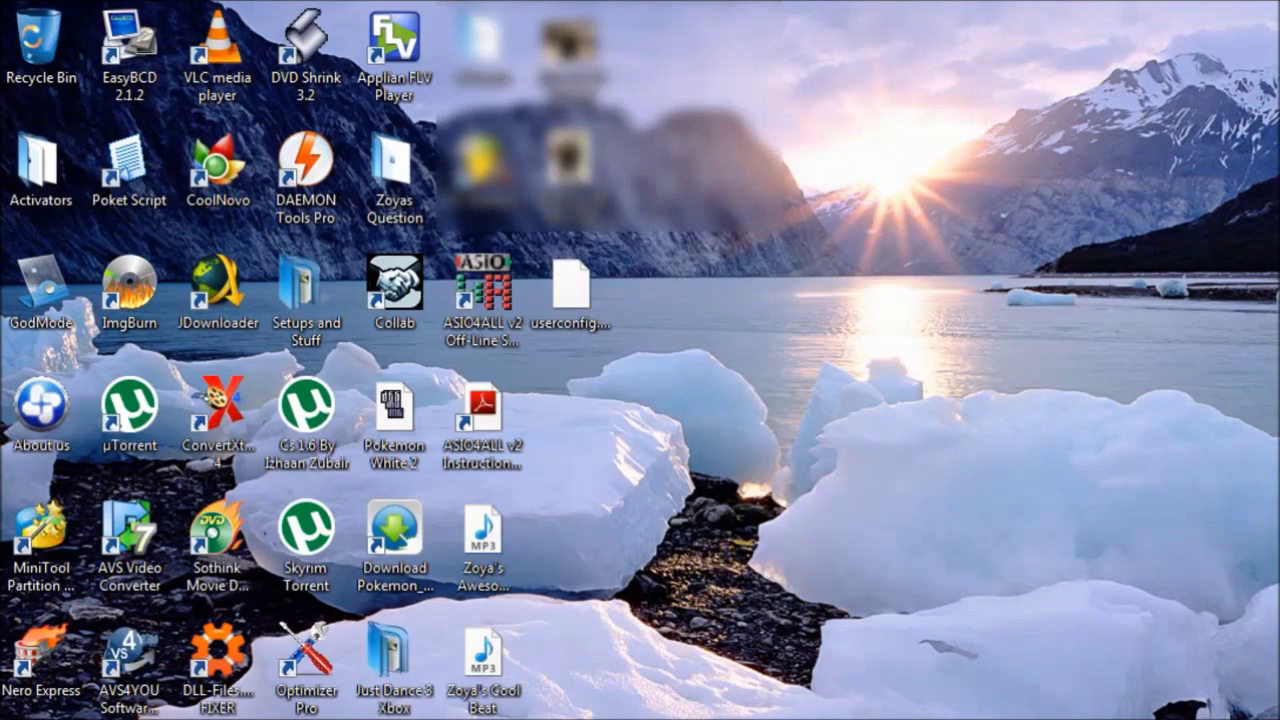